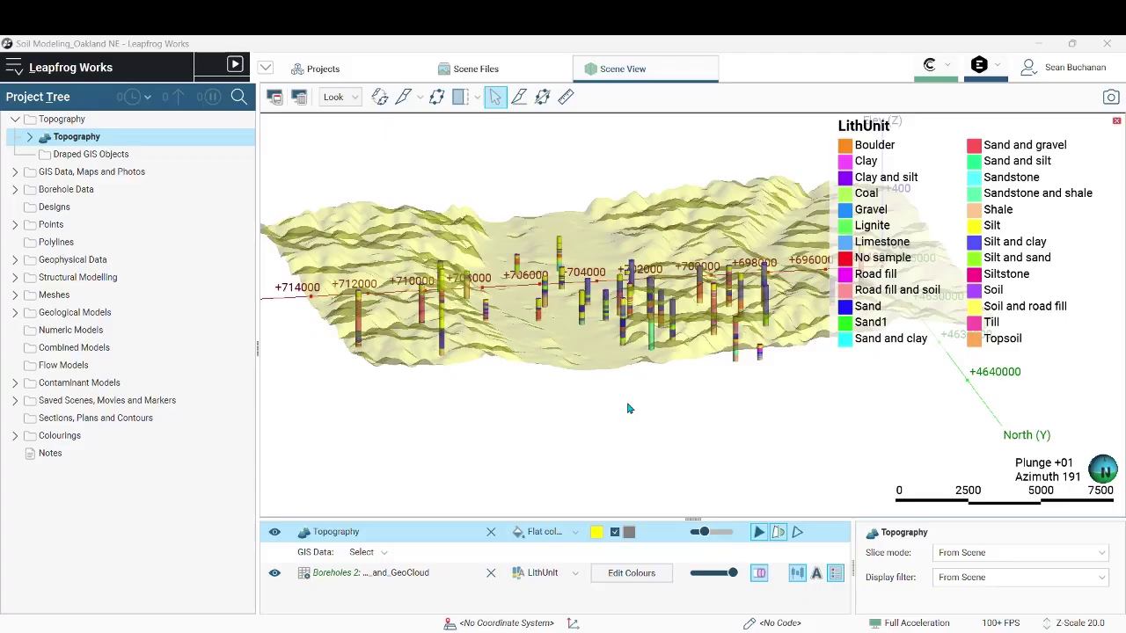
Turn off the Topography surface and orbit, pan and zoom the scene onto the borehole columns.
{"action": "left_click_drag", "start_coordinate": [628, 407], "coordinate": [520, 451]}
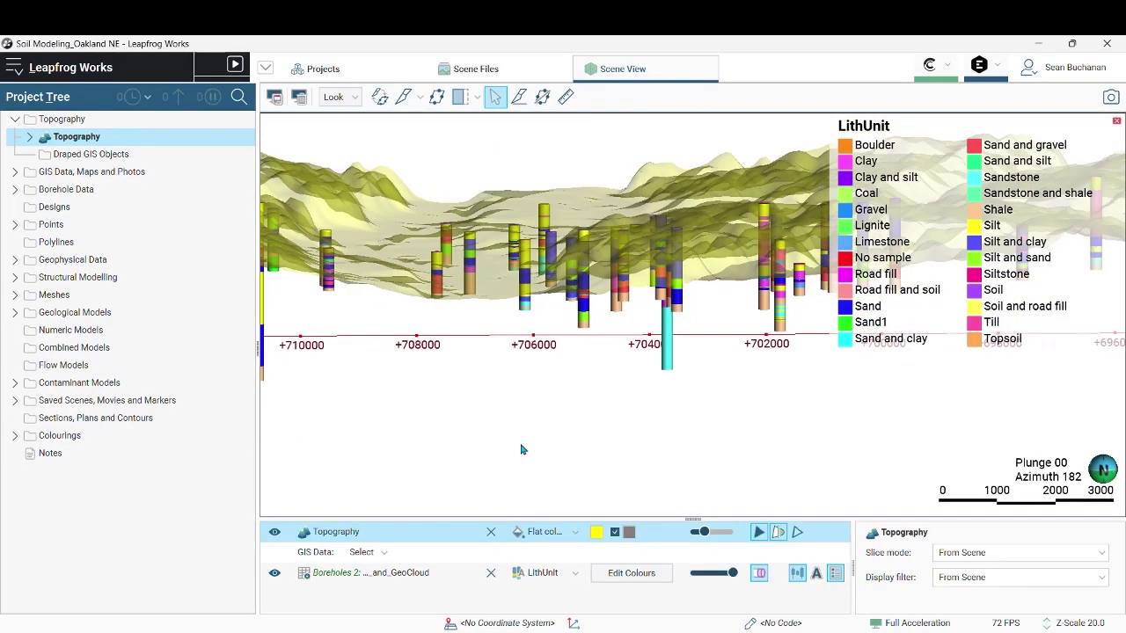
{"action": "left_click", "coordinate": [274, 531]}
{"action": "scroll", "coordinate": [606, 387], "scroll_direction": "up", "scroll_amount": 5}
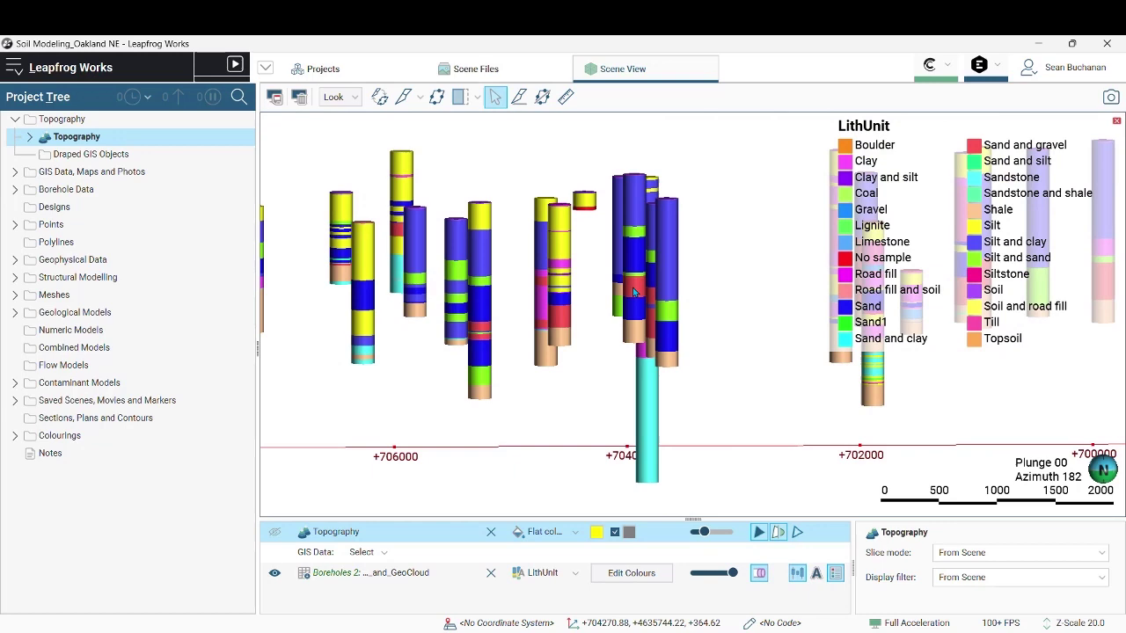
{"action": "right_click_drag", "start_coordinate": [832, 363], "coordinate": [725, 349]}
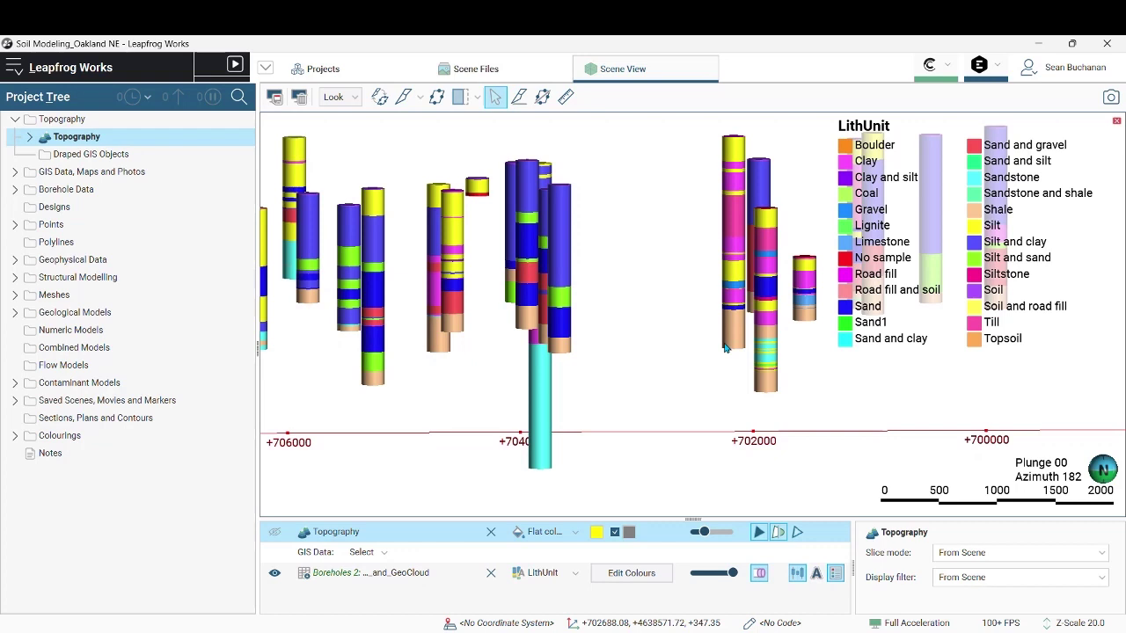
{"action": "scroll", "coordinate": [719, 352], "scroll_direction": "down", "scroll_amount": 2}
{"action": "left_click_drag", "start_coordinate": [664, 375], "coordinate": [654, 373]}
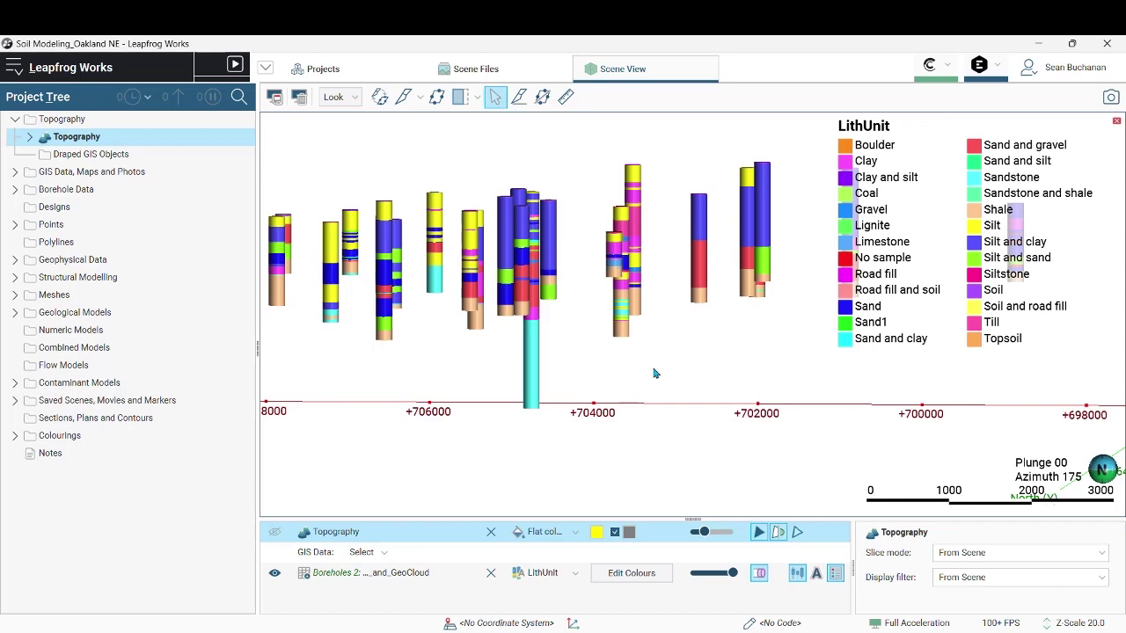
{"action": "left_click_drag", "start_coordinate": [668, 384], "coordinate": [748, 402]}
Add a Group Lithologies column named 'Grouped' to the USGS_and_GeoCloud table.
{"action": "left_click", "coordinate": [14, 190]}
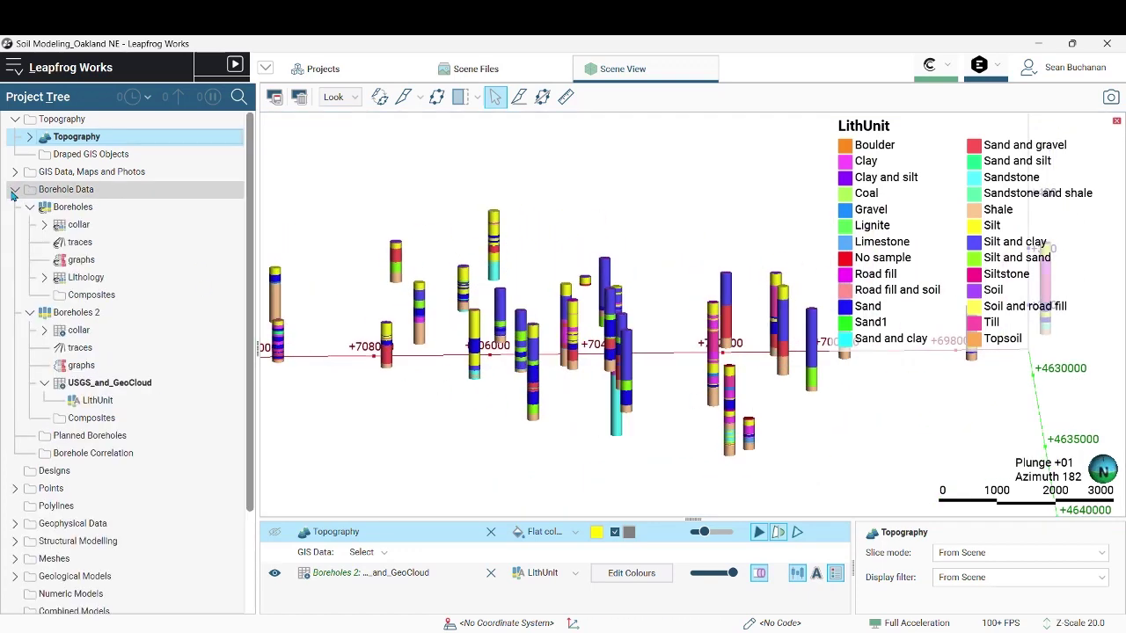
{"action": "left_click", "coordinate": [29, 206]}
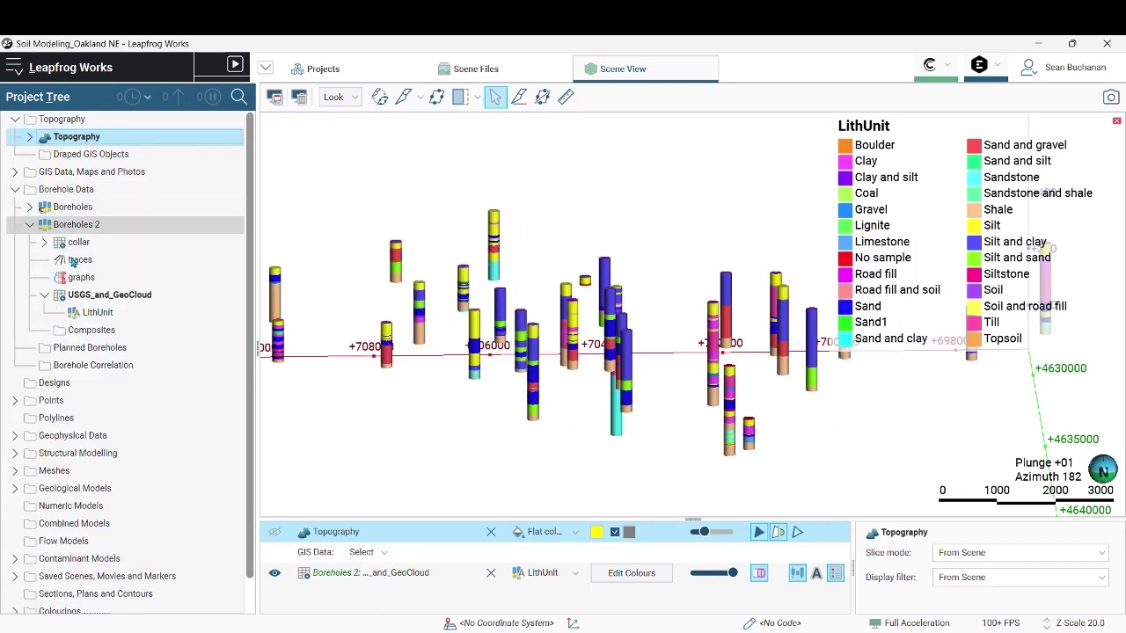
{"action": "right_click", "coordinate": [123, 295]}
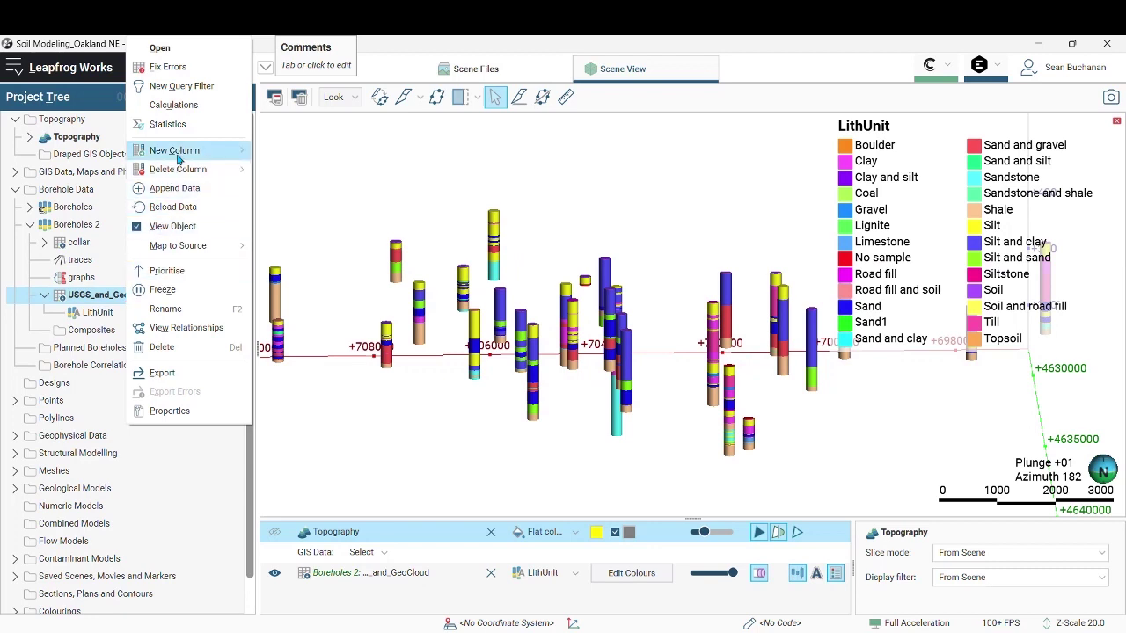
{"action": "mouse_move", "coordinate": [178, 158]}
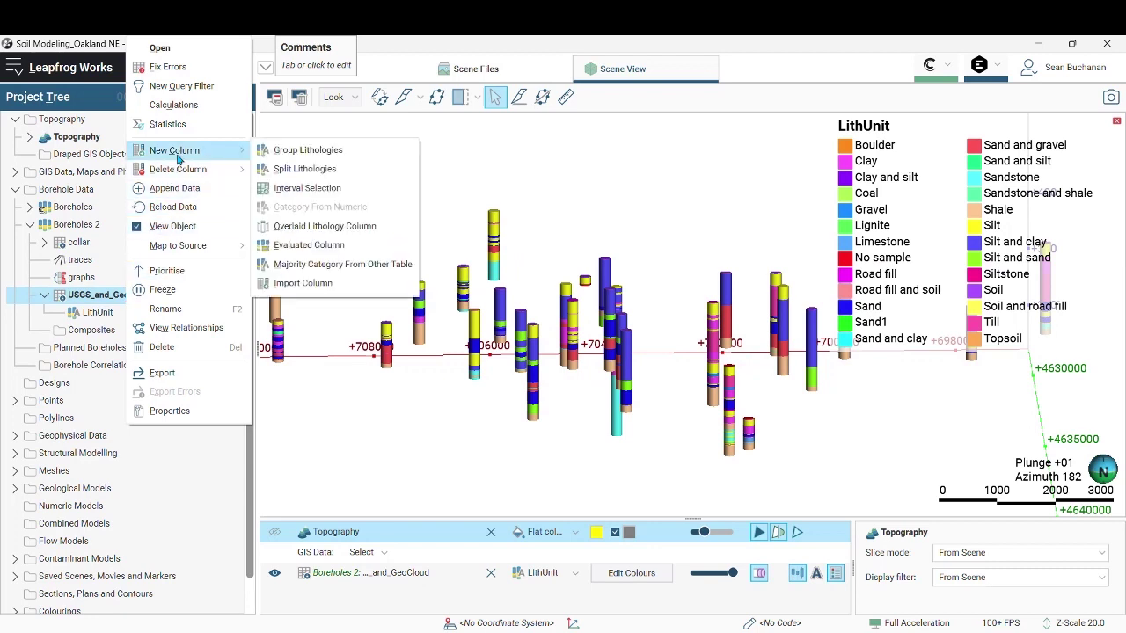
{"action": "left_click", "coordinate": [308, 150]}
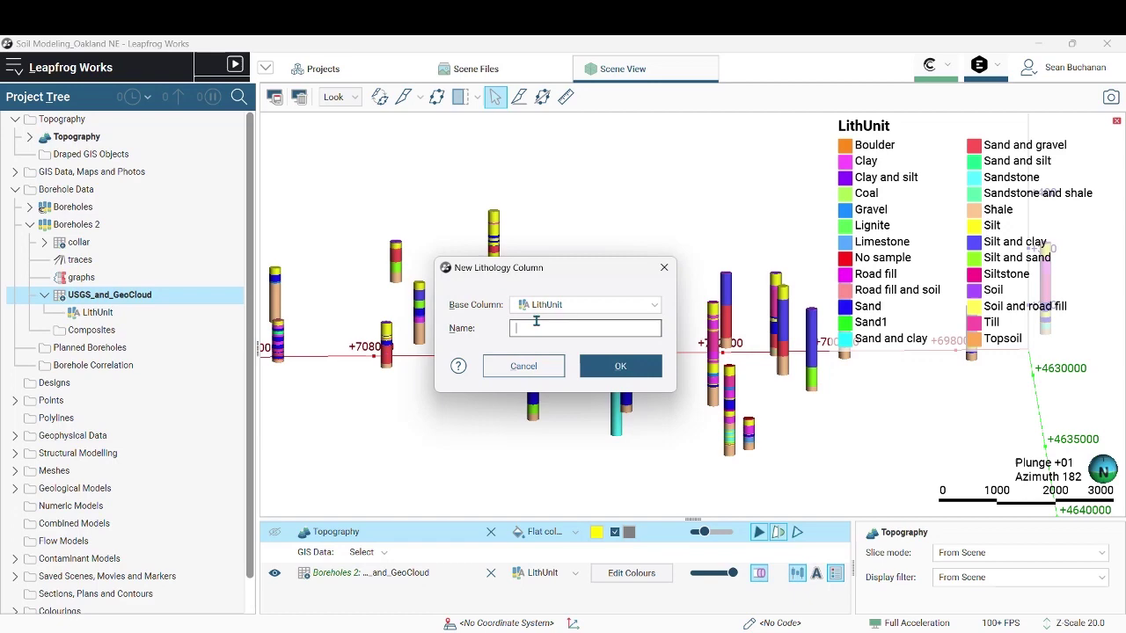
{"action": "type", "text": "Grouped"}
{"action": "left_click", "coordinate": [626, 370]}
{"action": "left_click_drag", "start_coordinate": [466, 115], "coordinate": [167, 112]}
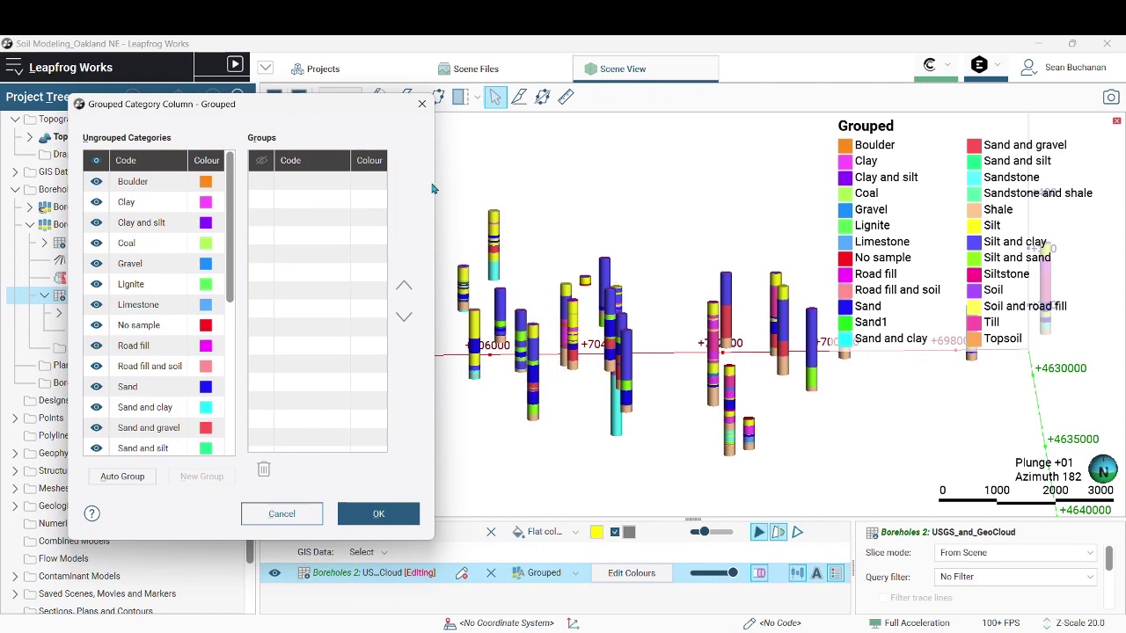
Resize the grouping window and preview Limestone, No sample, Road fill, Sand and Sand and clay intervals in the scene.
{"action": "left_click_drag", "start_coordinate": [436, 184], "coordinate": [533, 184]}
{"action": "left_click_drag", "start_coordinate": [206, 103], "coordinate": [153, 89]}
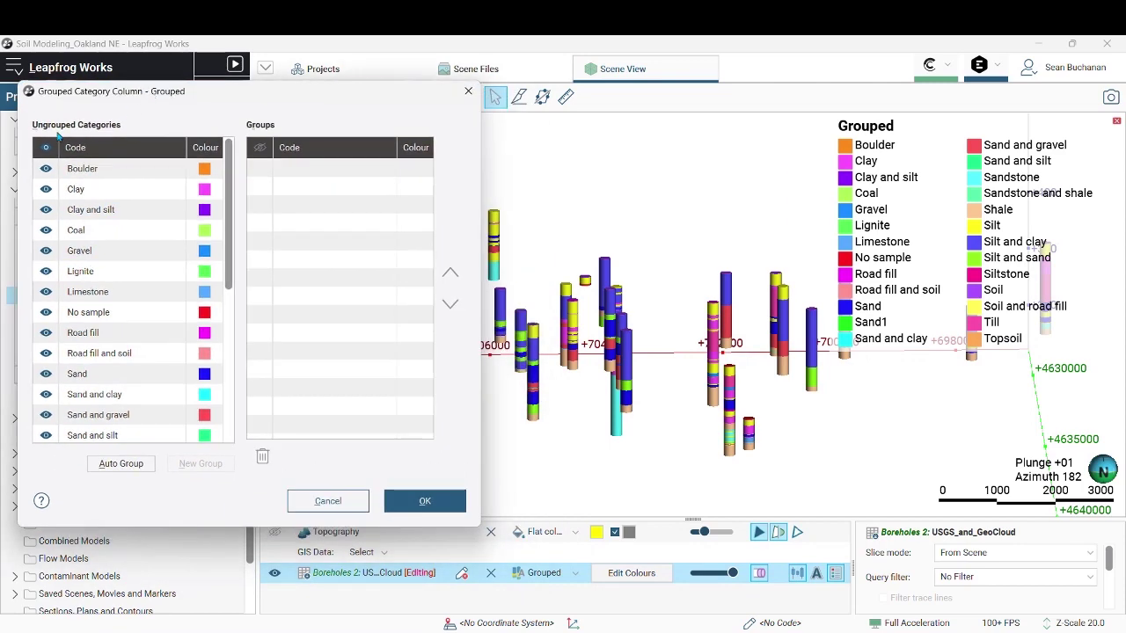
{"action": "left_click", "coordinate": [46, 148]}
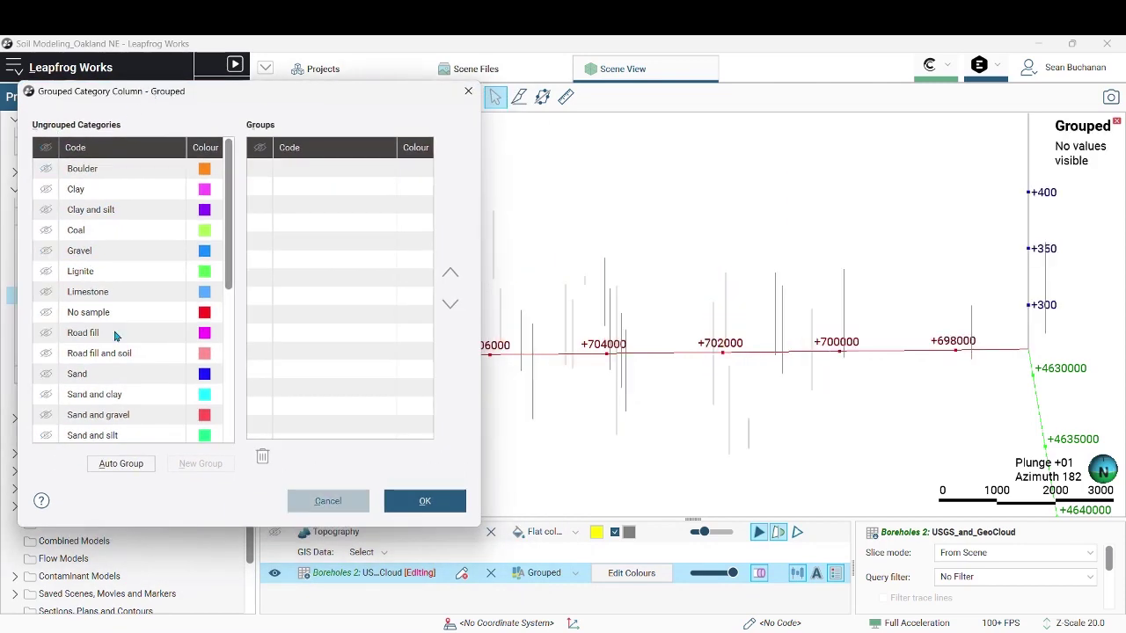
{"action": "left_click", "coordinate": [46, 292]}
{"action": "left_click", "coordinate": [46, 312]}
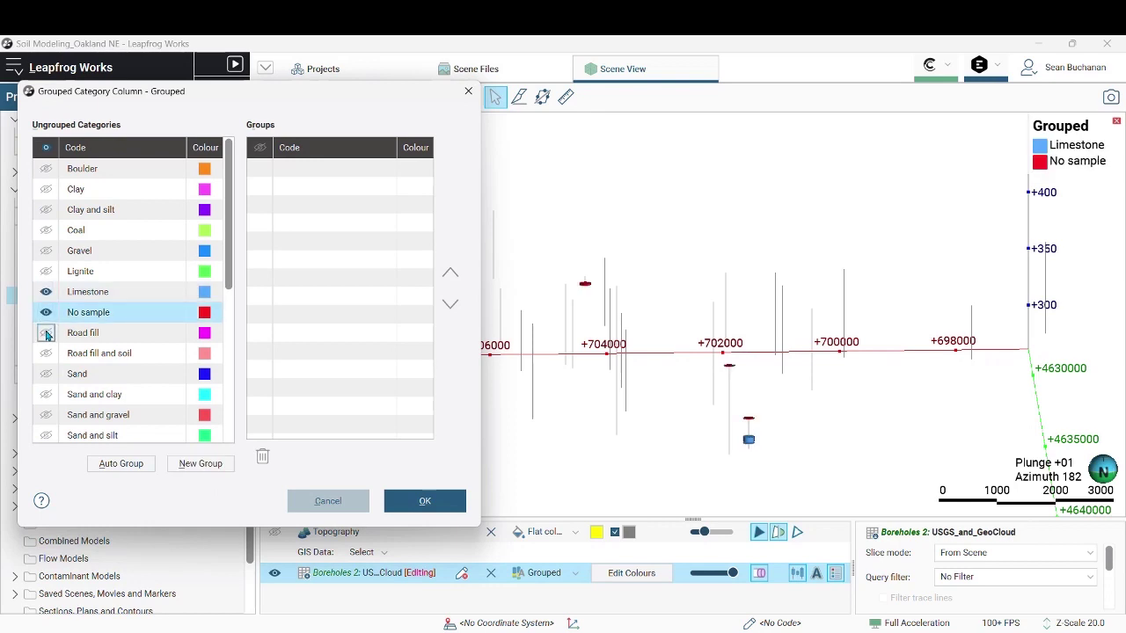
{"action": "left_click", "coordinate": [45, 333]}
{"action": "scroll", "coordinate": [689, 392], "scroll_direction": "down", "scroll_amount": 2}
{"action": "left_click_drag", "start_coordinate": [688, 392], "coordinate": [730, 314]}
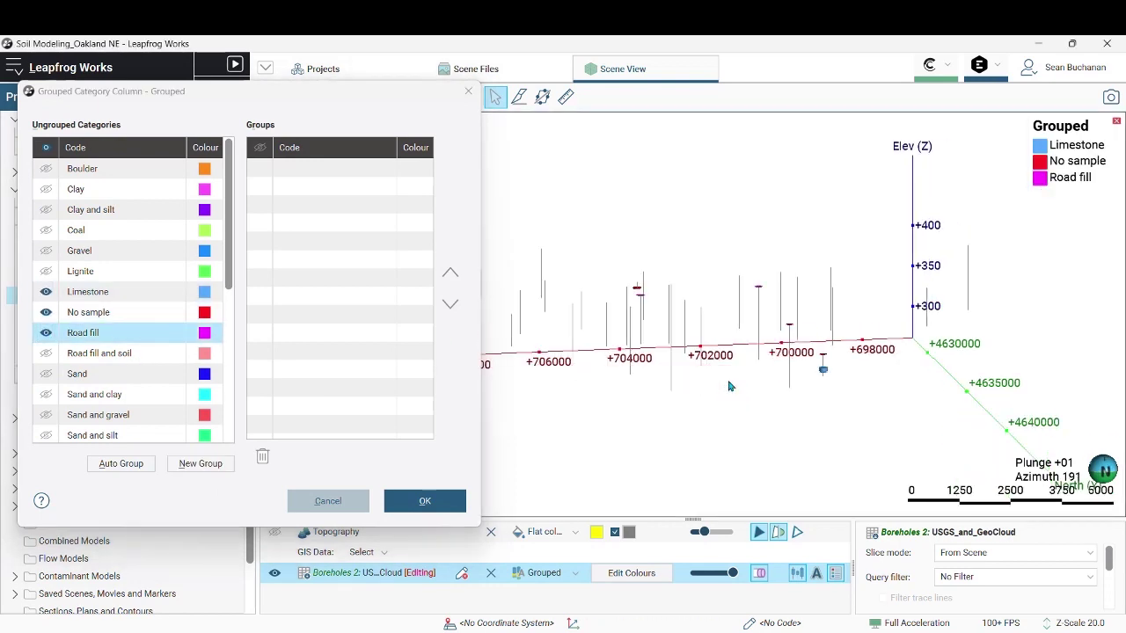
{"action": "scroll", "coordinate": [691, 377], "scroll_direction": "up", "scroll_amount": 3}
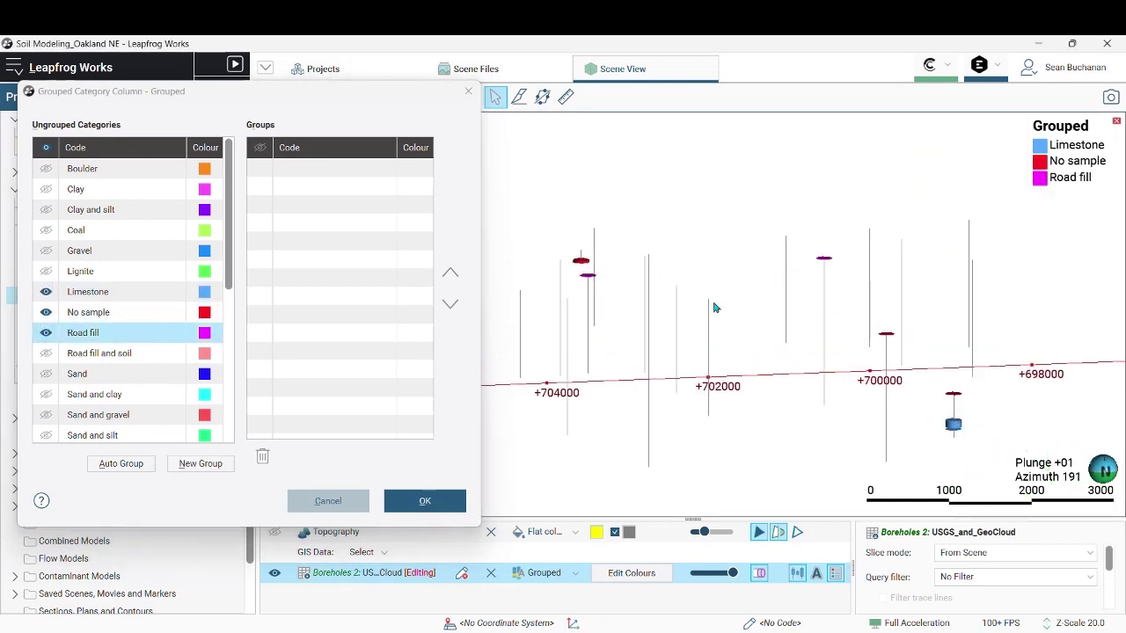
{"action": "left_click", "coordinate": [46, 352]}
{"action": "left_click", "coordinate": [46, 373]}
{"action": "left_click", "coordinate": [46, 394]}
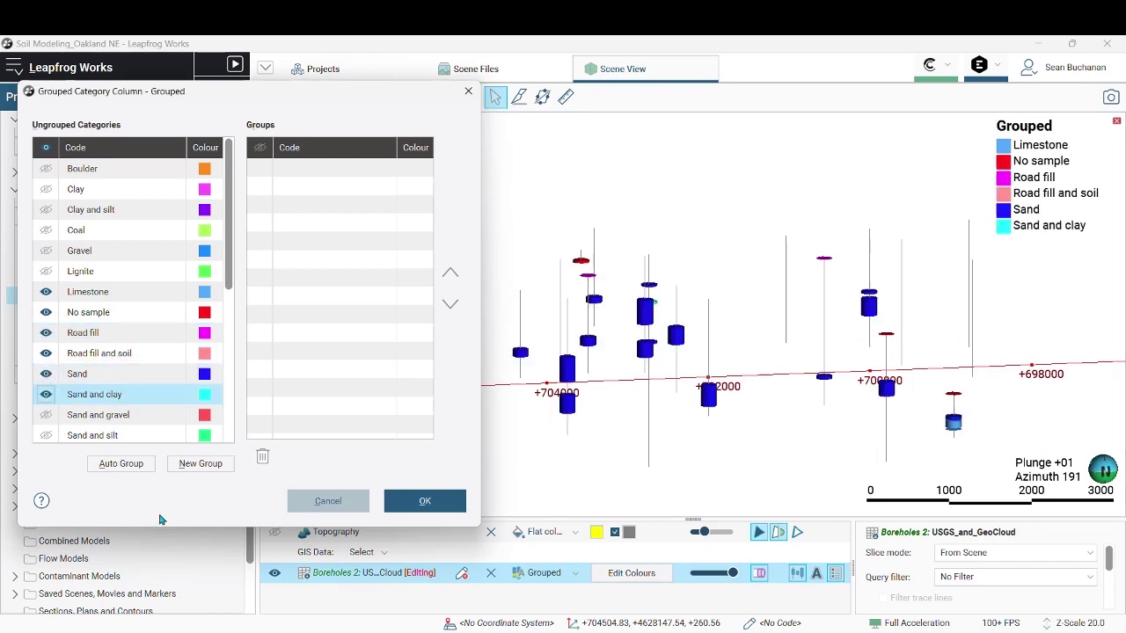
{"action": "left_click_drag", "start_coordinate": [159, 532], "coordinate": [158, 602]}
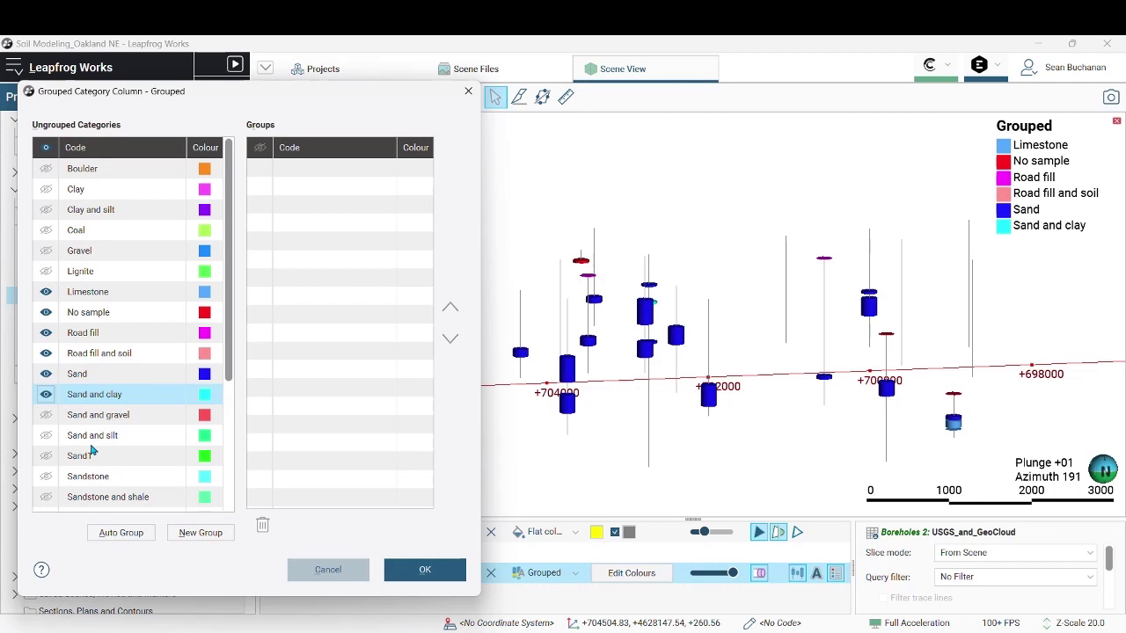
Show only the Road fill, Road fill and soil, Soil and Soil and road fill intervals in the scene.
{"action": "left_click", "coordinate": [94, 336]}
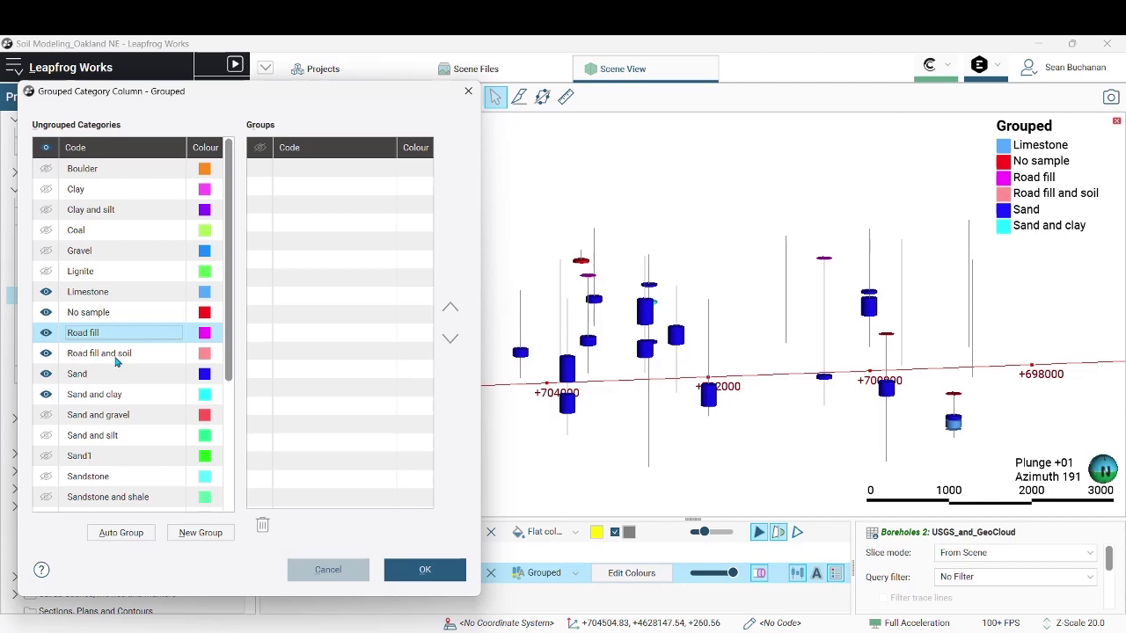
{"action": "scroll", "coordinate": [102, 455], "scroll_direction": "down", "scroll_amount": 3}
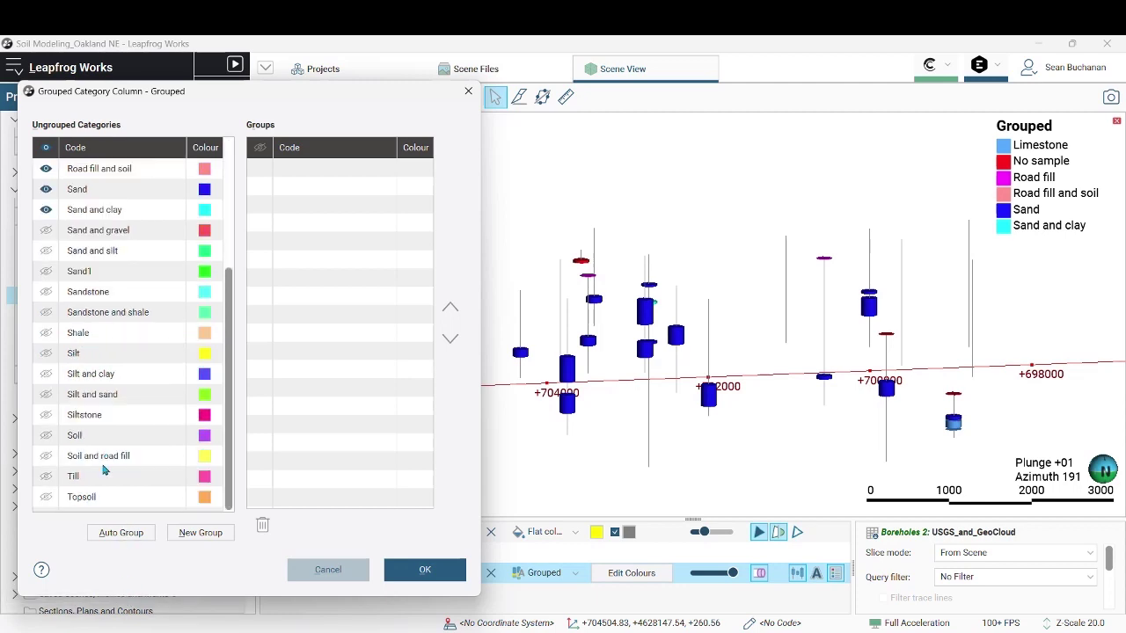
{"action": "left_click", "coordinate": [46, 436]}
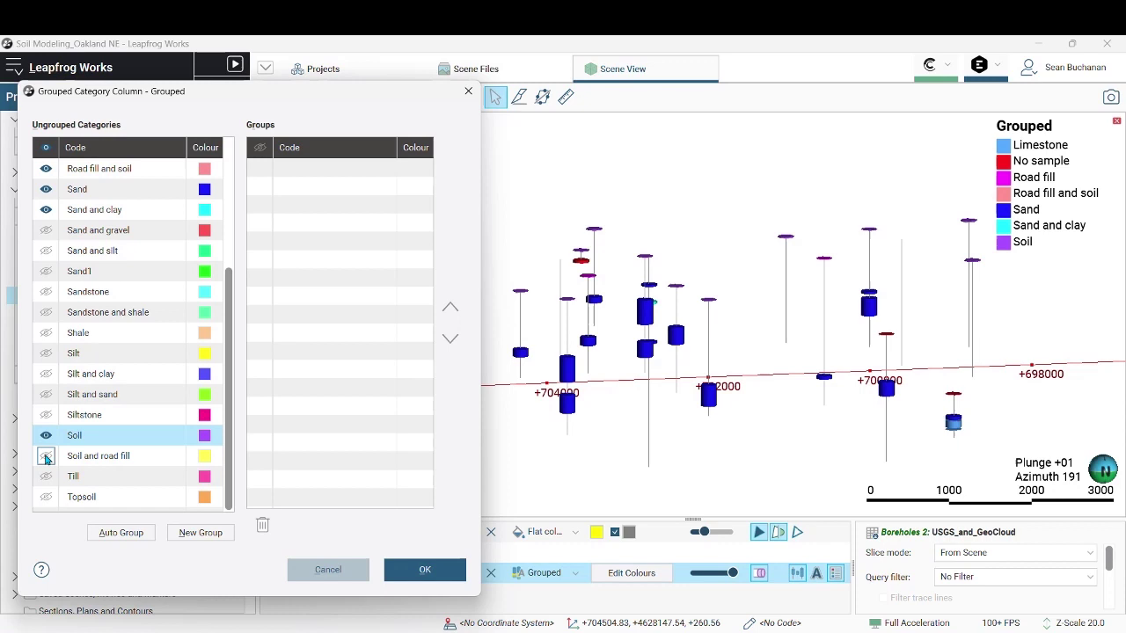
{"action": "left_click", "coordinate": [46, 455]}
{"action": "scroll", "coordinate": [46, 352], "scroll_direction": "up", "scroll_amount": 3}
{"action": "left_click", "coordinate": [46, 147]}
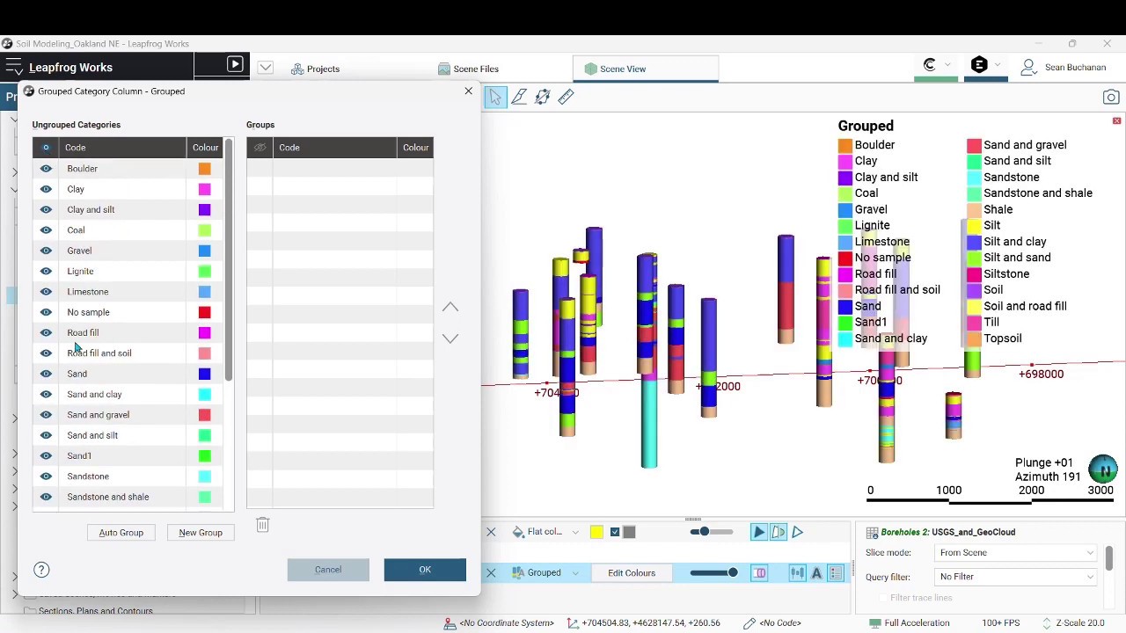
{"action": "left_click", "coordinate": [47, 148]}
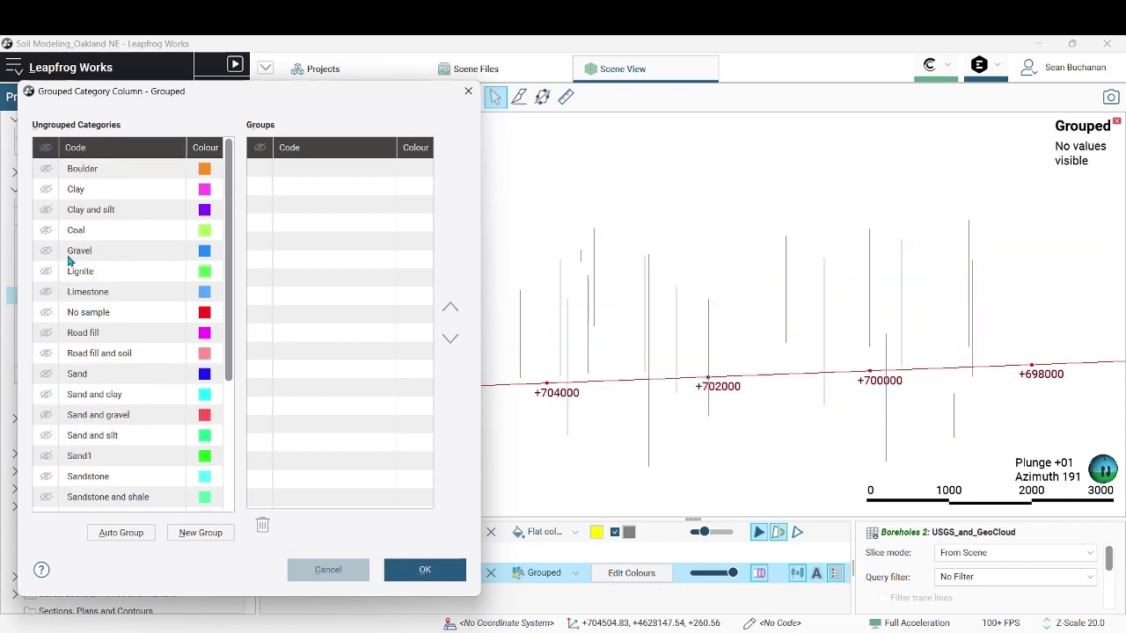
{"action": "left_click", "coordinate": [46, 333]}
{"action": "left_click", "coordinate": [45, 352]}
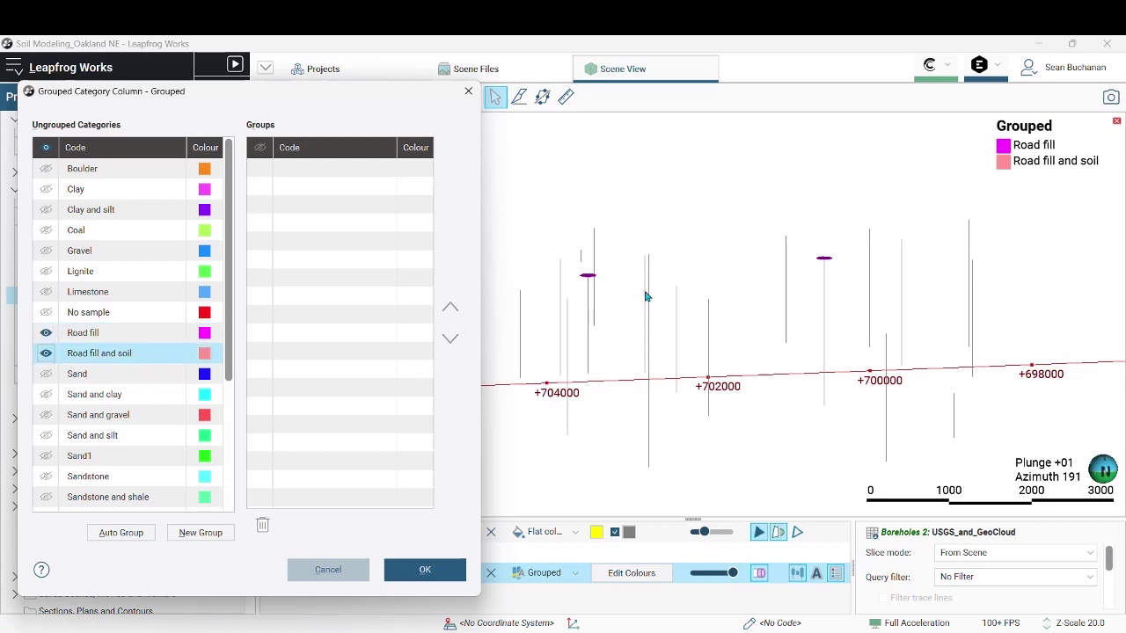
{"action": "scroll", "coordinate": [103, 467], "scroll_direction": "down", "scroll_amount": 3}
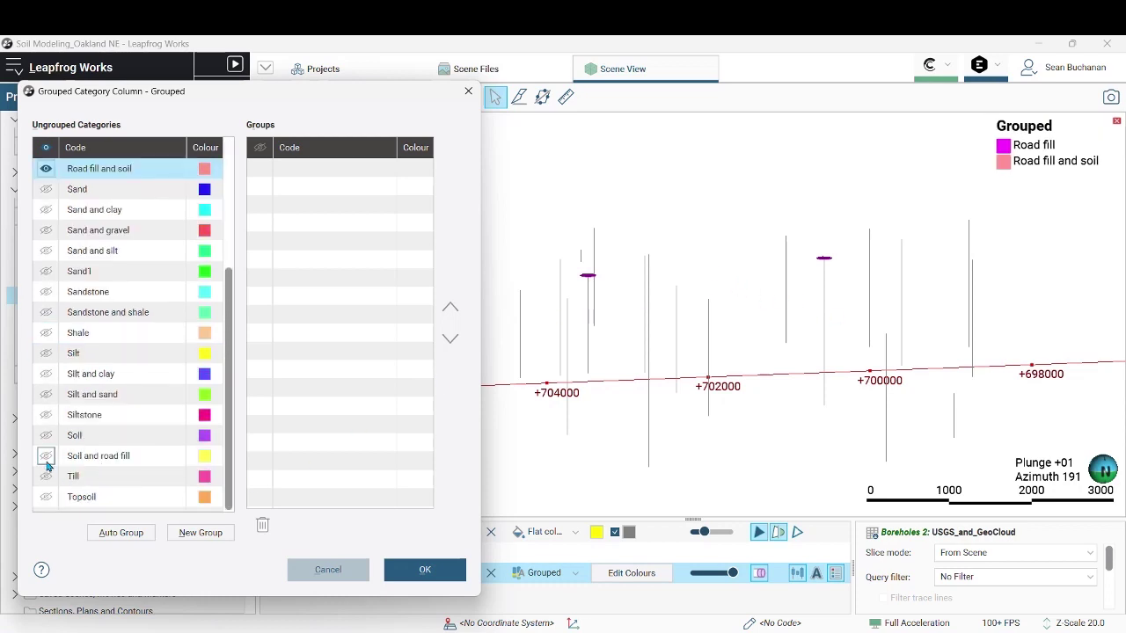
{"action": "left_click", "coordinate": [46, 456]}
{"action": "left_click", "coordinate": [45, 435]}
Select Road fill and soil, Soil and Soil and road fill in Ungrouped Categories.
{"action": "left_click_drag", "start_coordinate": [845, 354], "coordinate": [932, 387]}
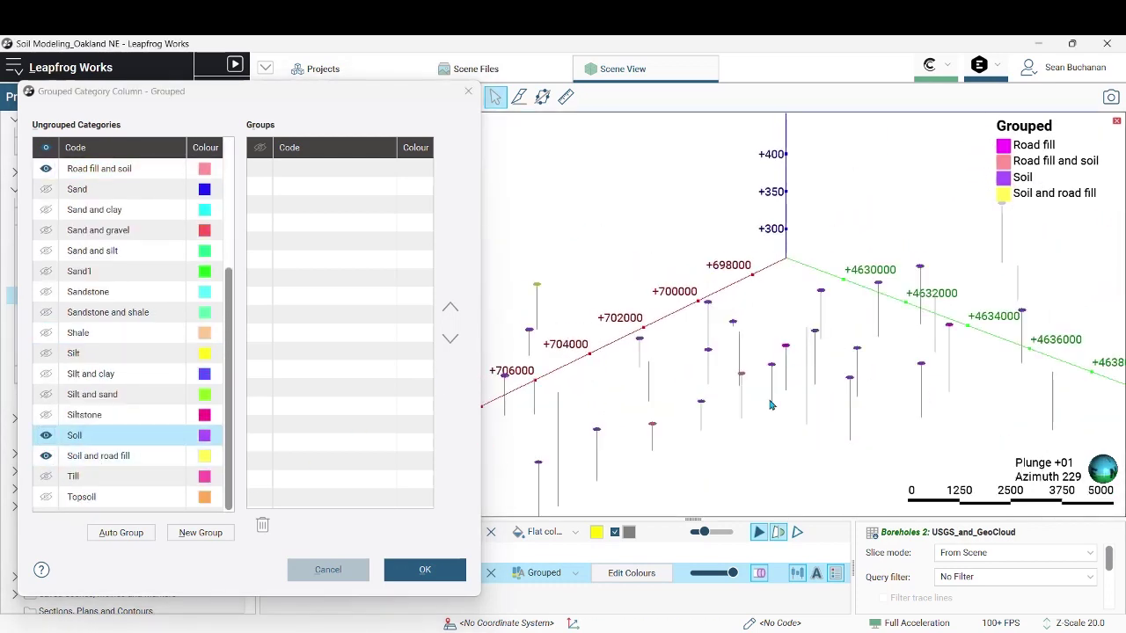
{"action": "left_click_drag", "start_coordinate": [770, 404], "coordinate": [862, 413]}
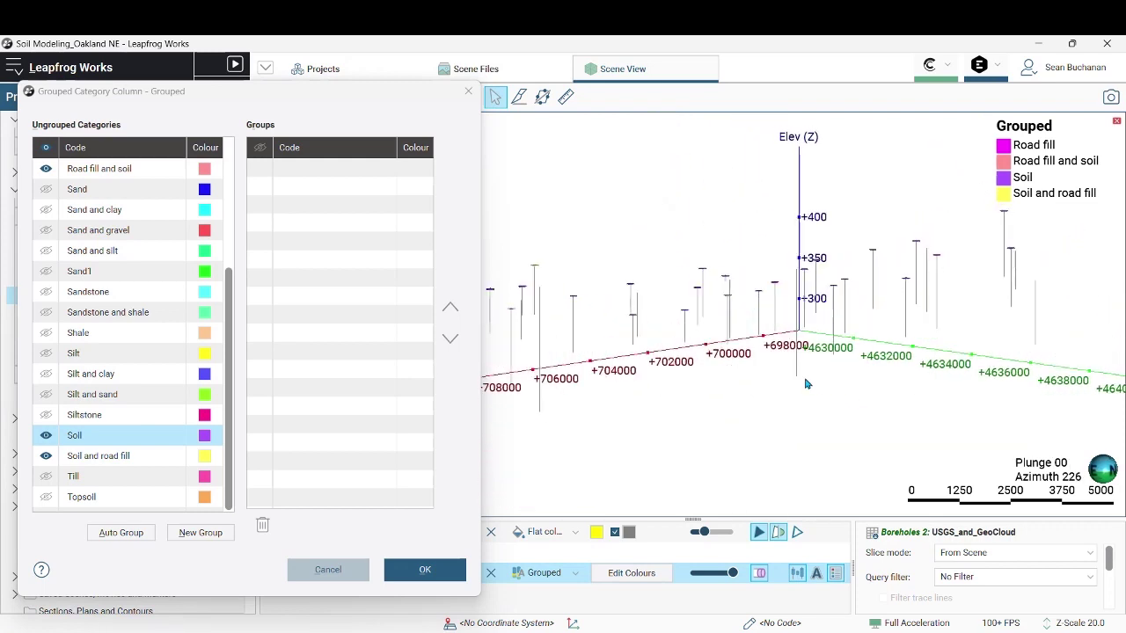
{"action": "scroll", "coordinate": [862, 413], "scroll_direction": "up", "scroll_amount": 3}
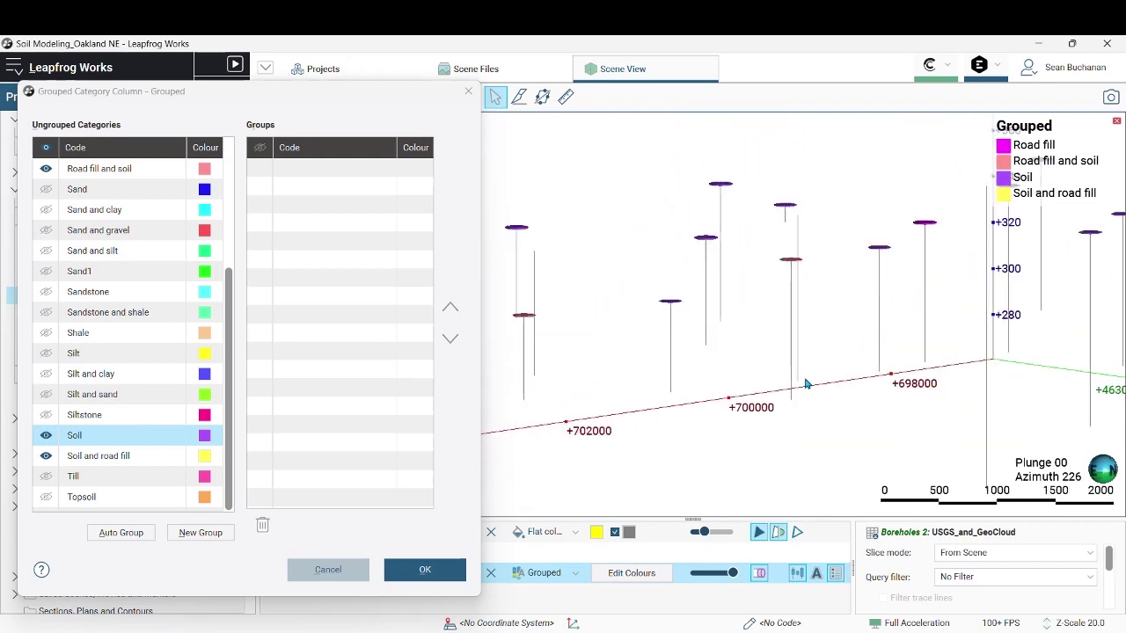
{"action": "double_click", "coordinate": [112, 172]}
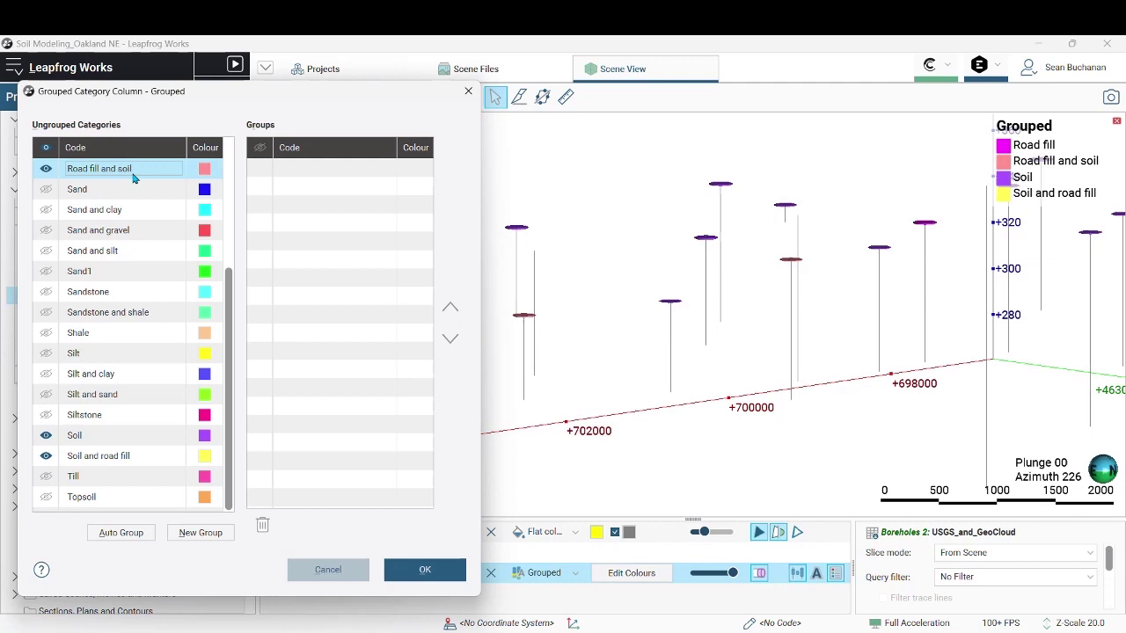
{"action": "left_click", "coordinate": [86, 437], "text": "ctrl"}
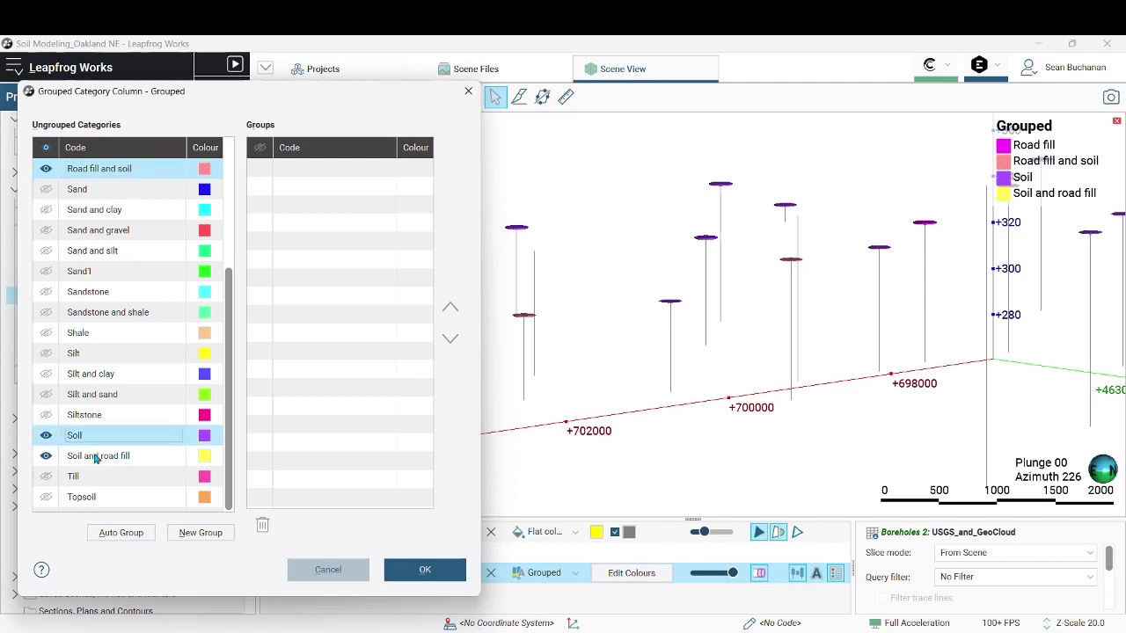
{"action": "left_click", "coordinate": [97, 456], "text": "ctrl"}
{"action": "scroll", "coordinate": [132, 446], "scroll_direction": "up", "scroll_amount": 3}
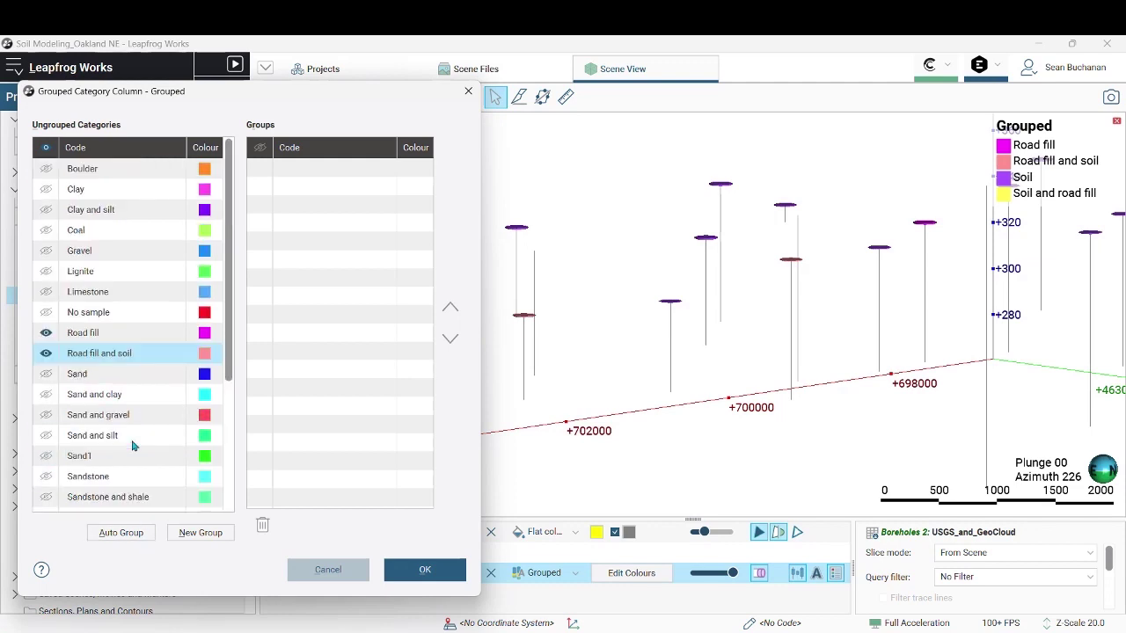
Group the four fill and soil categories as 'Topsoil' coloured green.
{"action": "left_click", "coordinate": [96, 337], "text": "ctrl"}
{"action": "left_click", "coordinate": [200, 535]}
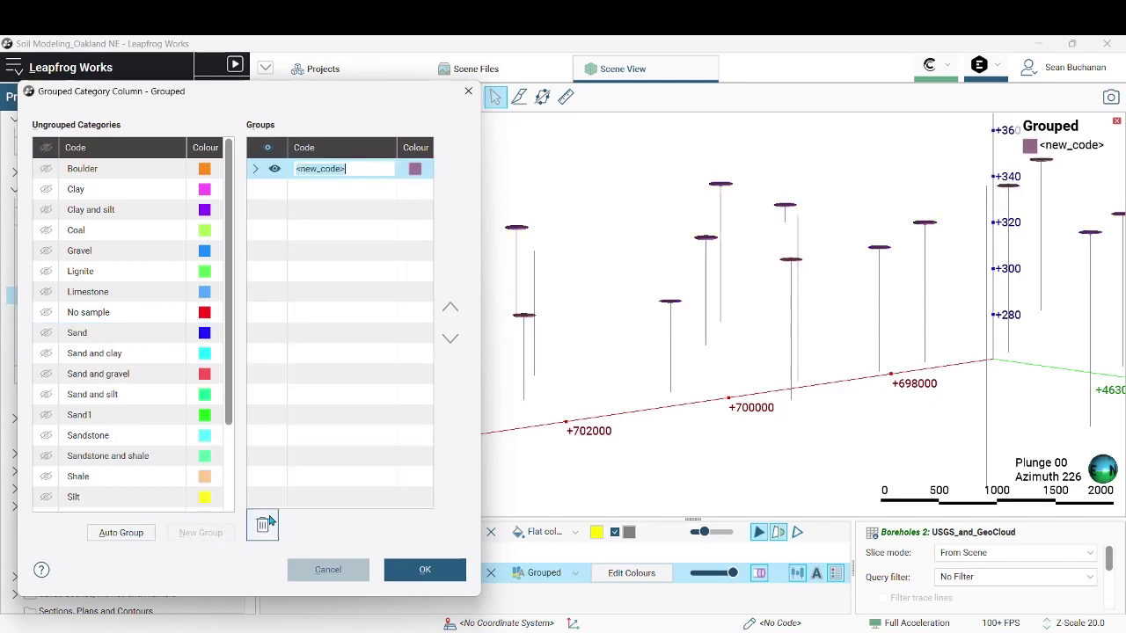
{"action": "type", "text": "Topsoil"}
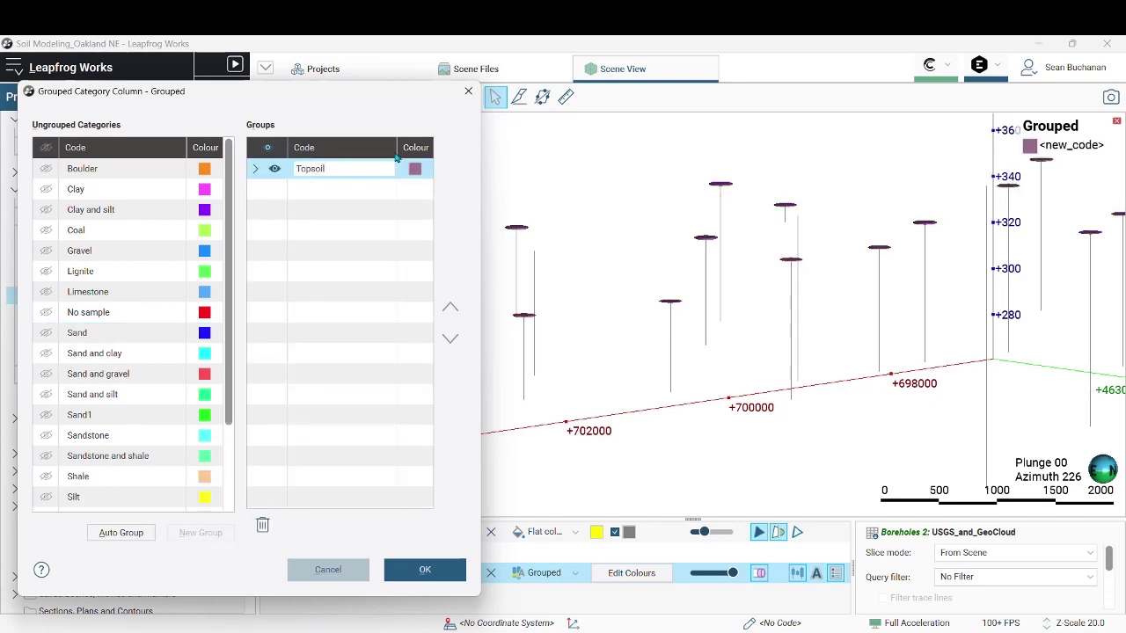
{"action": "left_click", "coordinate": [410, 171]}
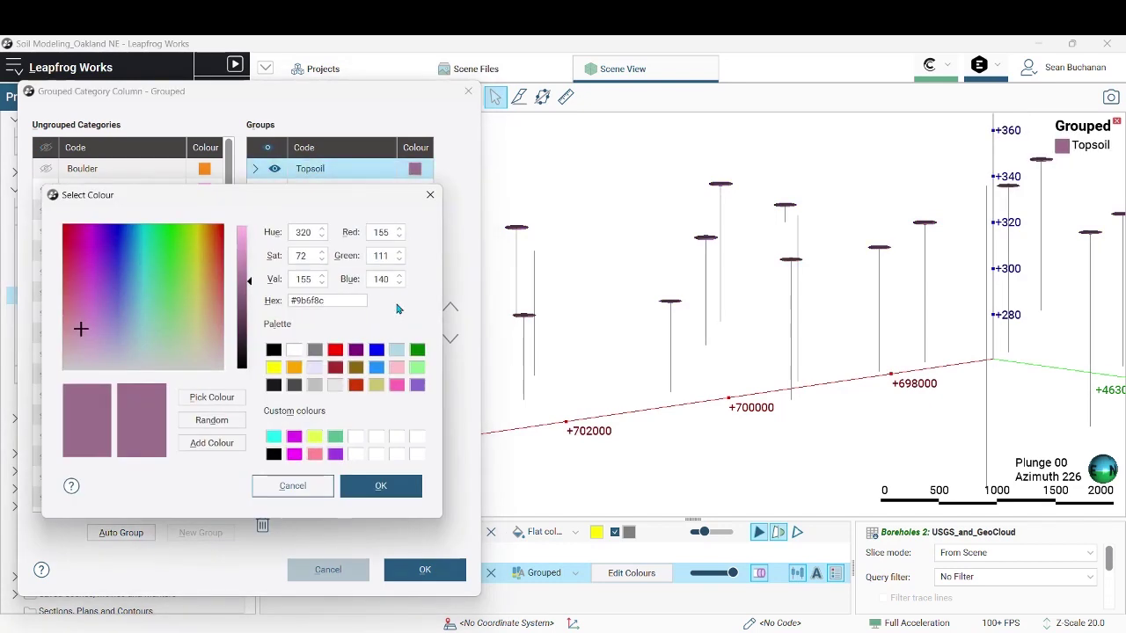
{"action": "left_click", "coordinate": [417, 349]}
{"action": "left_click", "coordinate": [381, 486]}
Move the ungrouped Topsoil category into the Topsoil group.
{"action": "left_click_drag", "start_coordinate": [497, 286], "coordinate": [903, 382]}
{"action": "scroll", "coordinate": [899, 369], "scroll_direction": "up", "scroll_amount": 3}
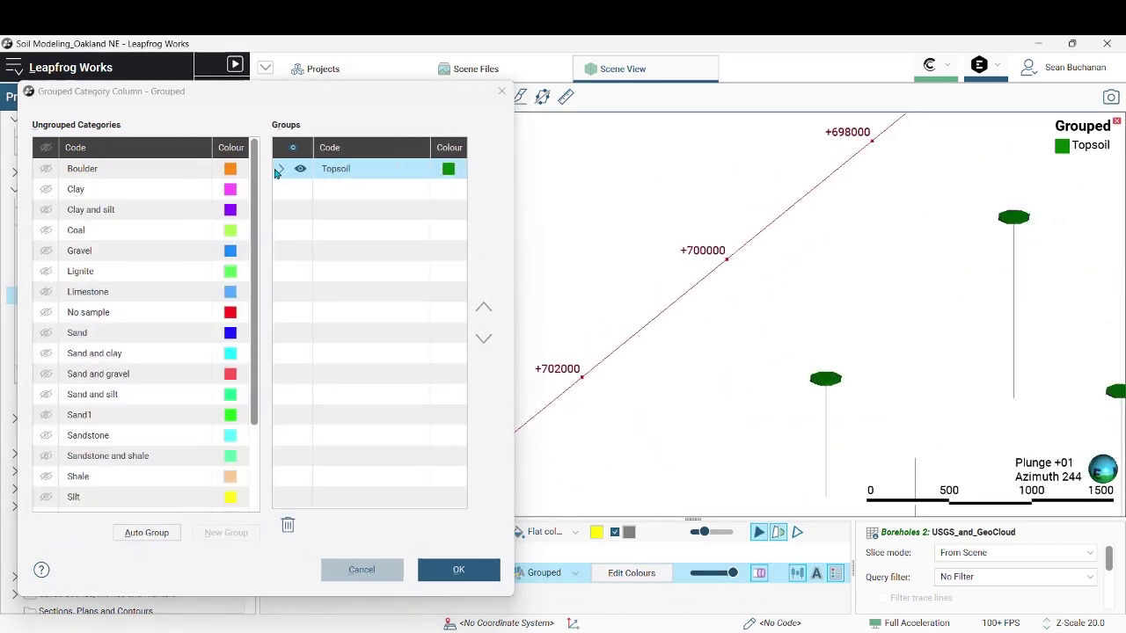
{"action": "left_click", "coordinate": [282, 172]}
{"action": "left_click", "coordinate": [282, 172]}
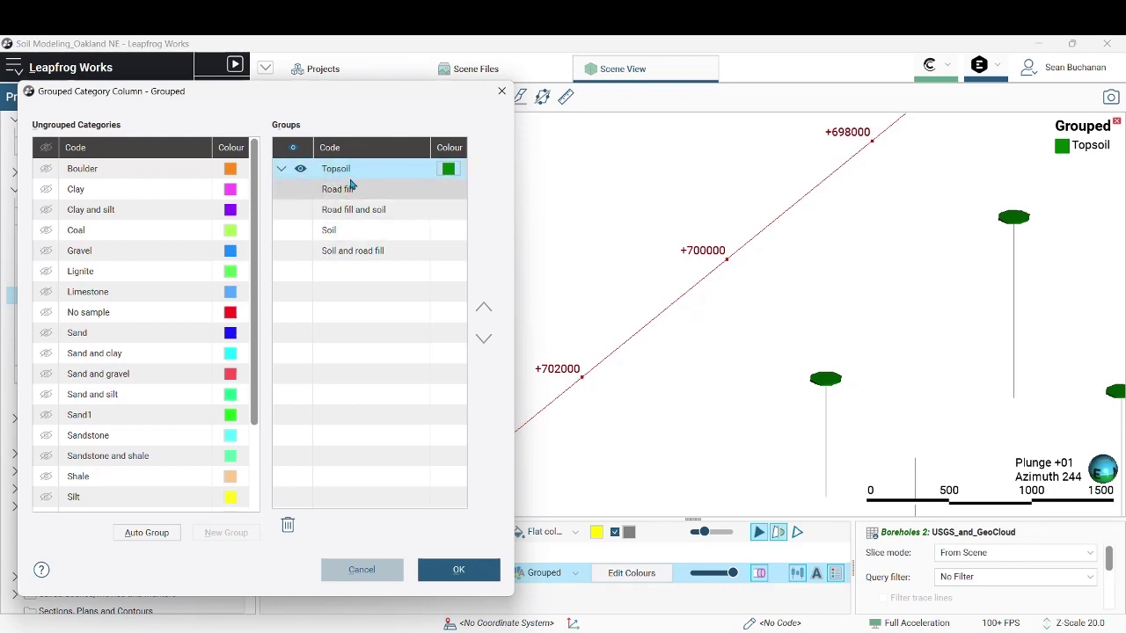
{"action": "scroll", "coordinate": [158, 371], "scroll_direction": "down", "scroll_amount": 2}
{"action": "left_click", "coordinate": [406, 336]}
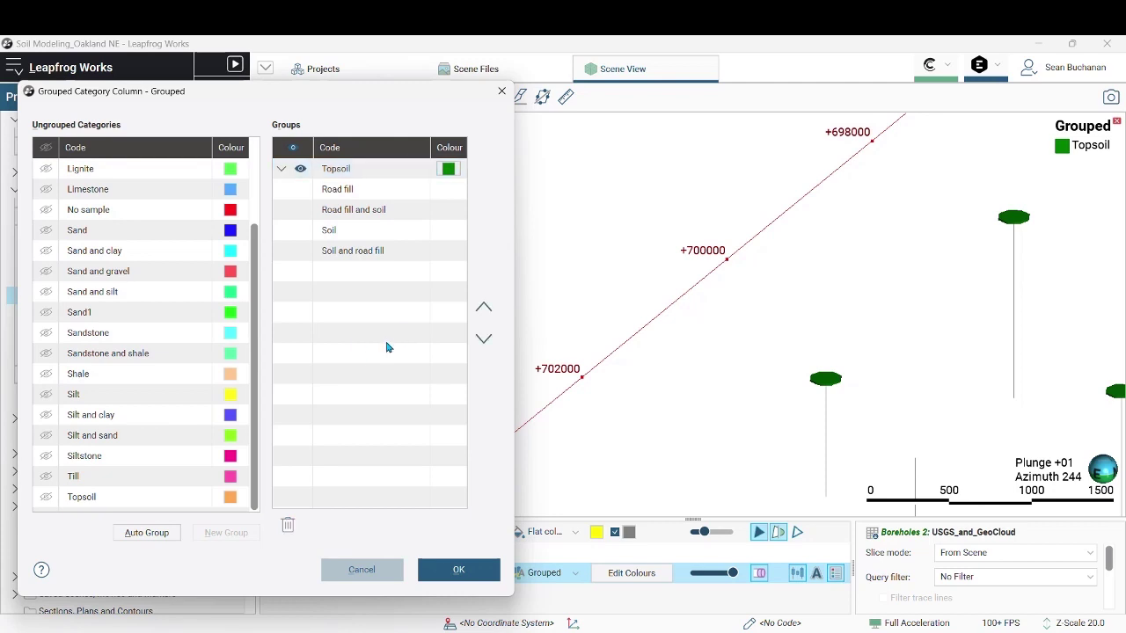
{"action": "left_click", "coordinate": [83, 502]}
{"action": "left_click", "coordinate": [48, 499]}
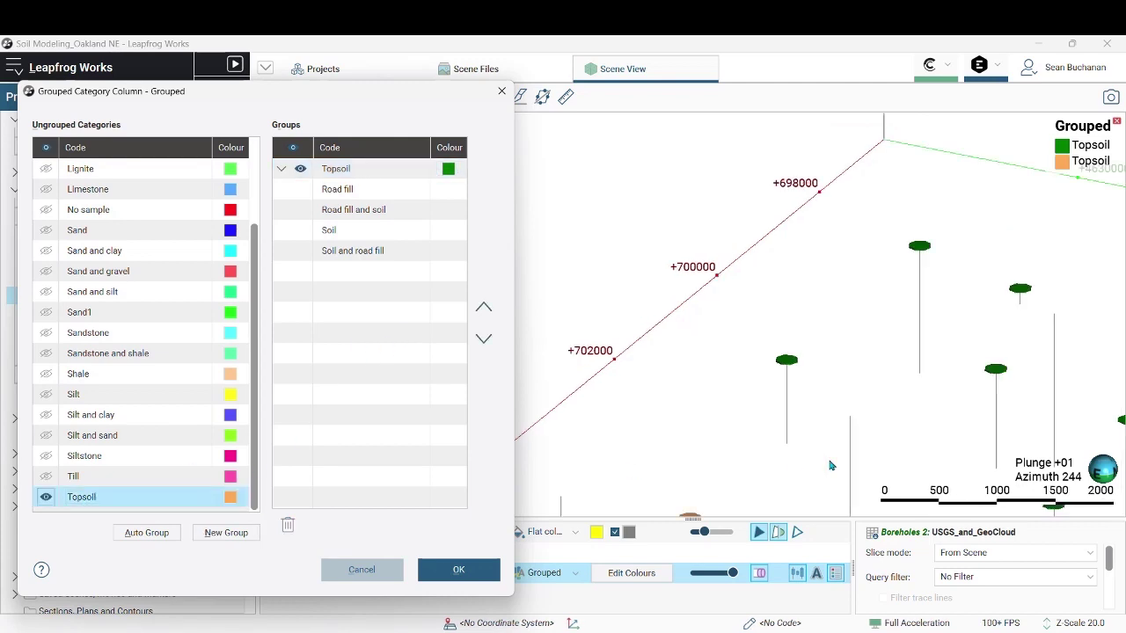
{"action": "left_click_drag", "start_coordinate": [87, 501], "coordinate": [359, 175]}
{"action": "left_click", "coordinate": [282, 169]}
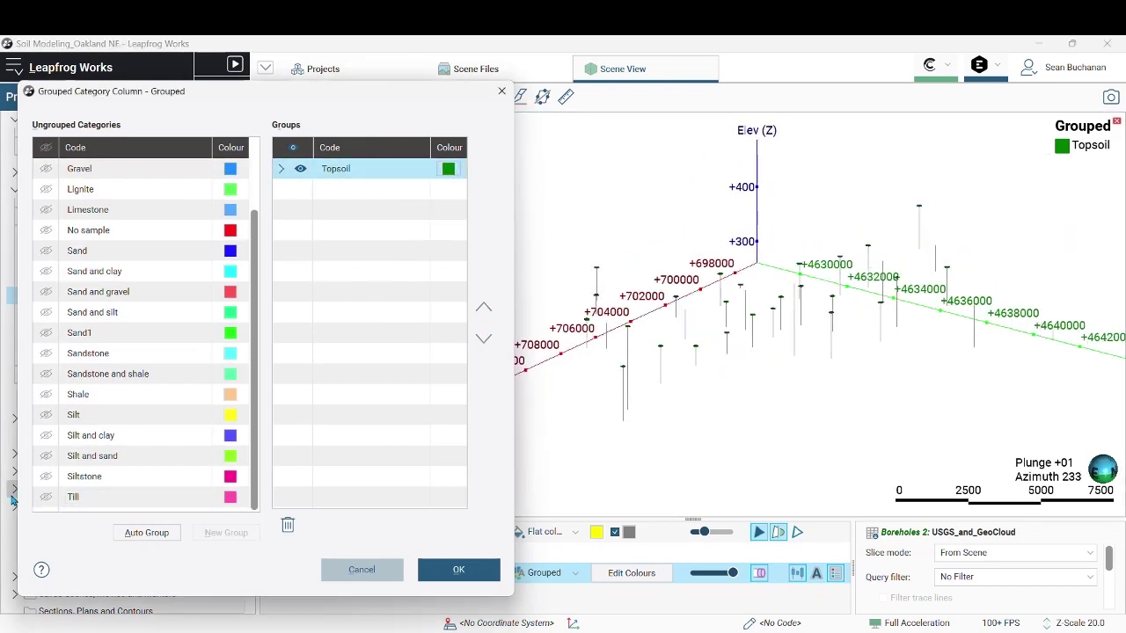
Group Silt, Silt and clay, Silt and sand and Siltstone as 'Silt' and choose its colour.
{"action": "left_click", "coordinate": [103, 417]}
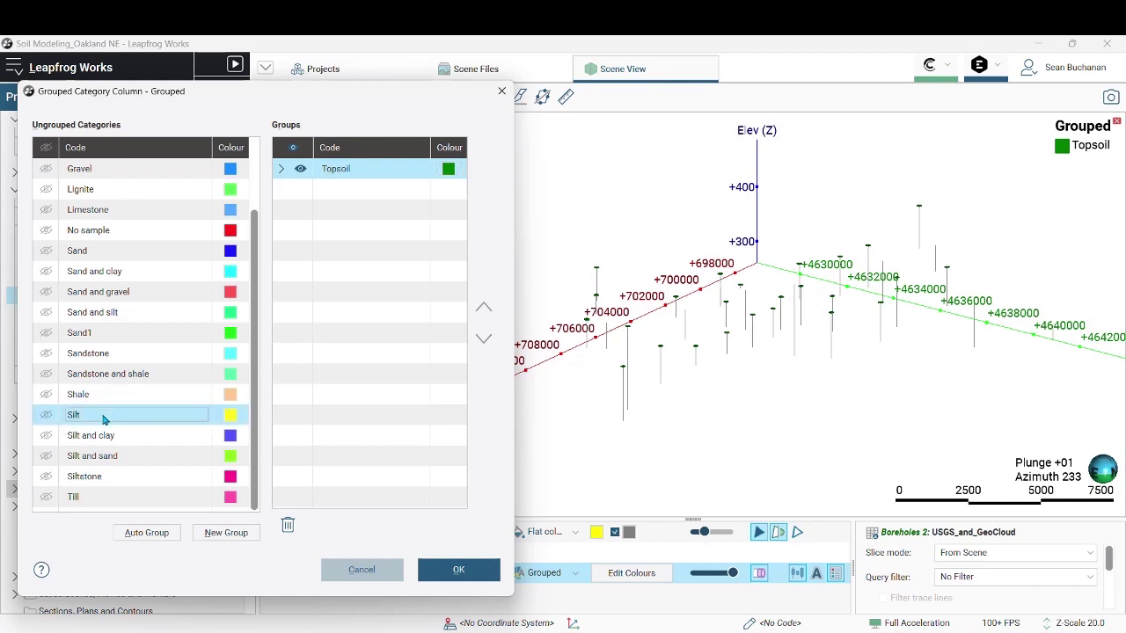
{"action": "left_click", "coordinate": [104, 438], "text": "shift"}
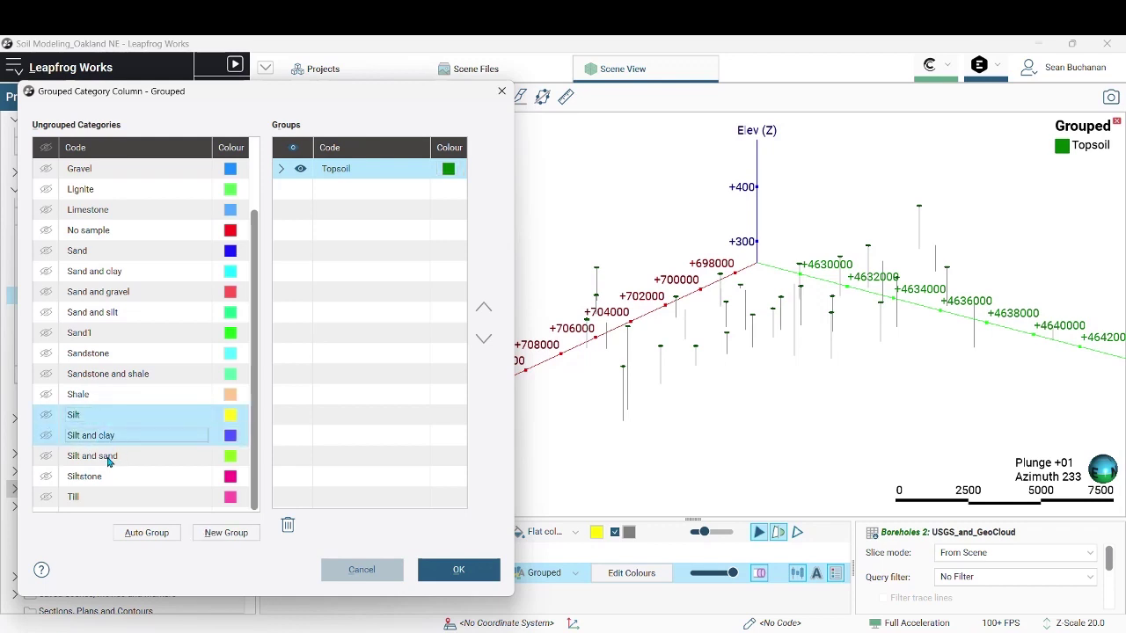
{"action": "left_click", "coordinate": [113, 457], "text": "shift"}
{"action": "left_click", "coordinate": [113, 480], "text": "shift"}
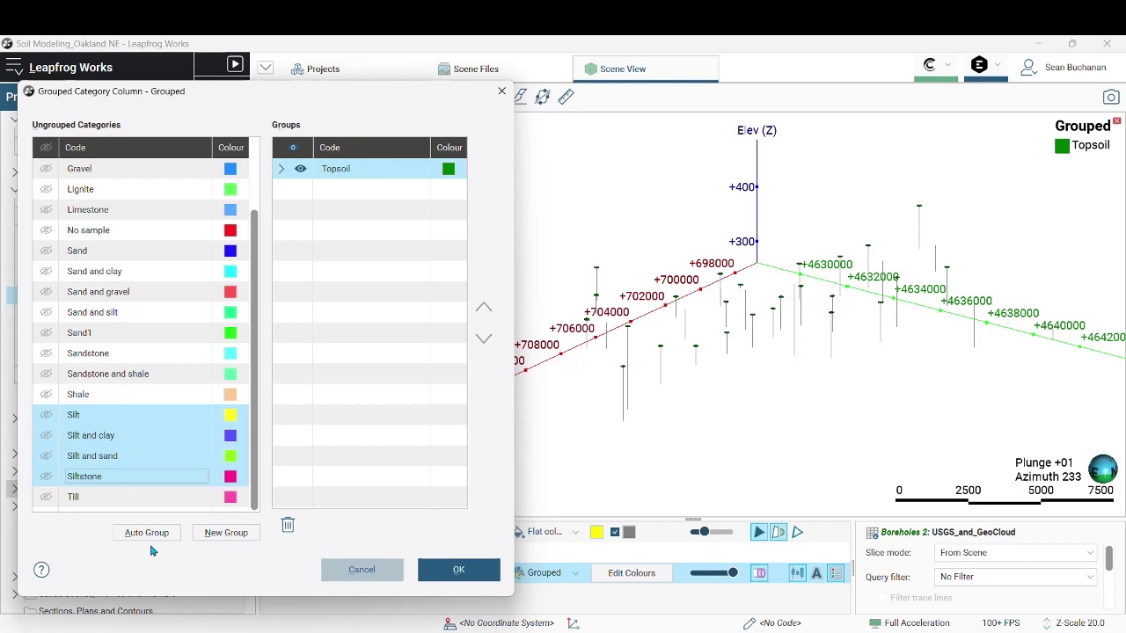
{"action": "left_click", "coordinate": [226, 532]}
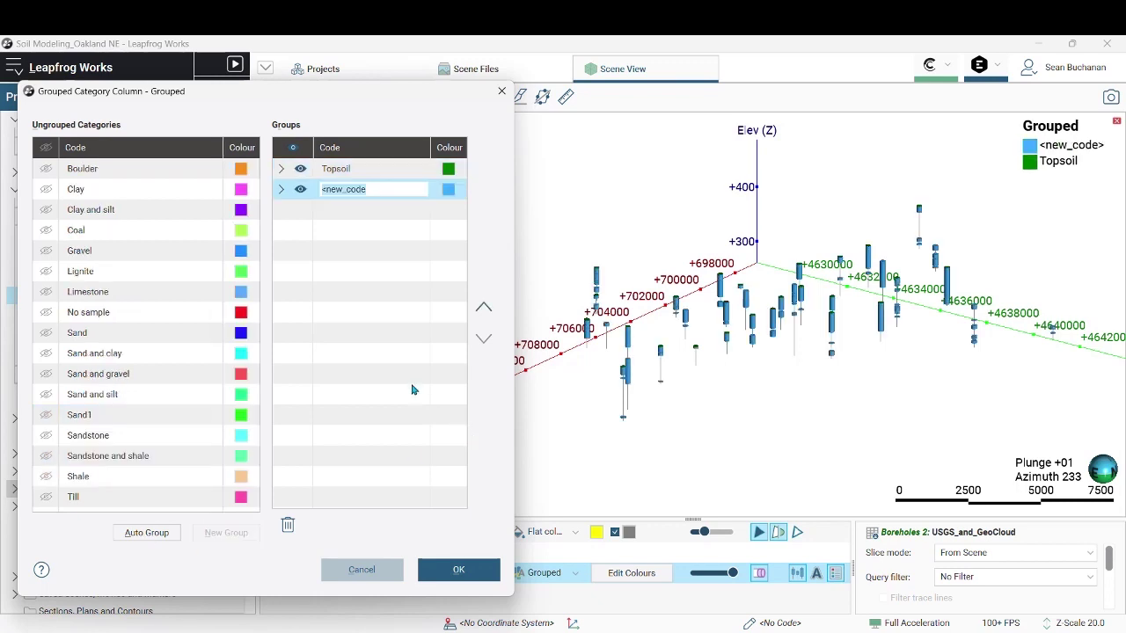
{"action": "type", "text": "Silt"}
{"action": "key", "text": "Return"}
{"action": "left_click", "coordinate": [448, 189]}
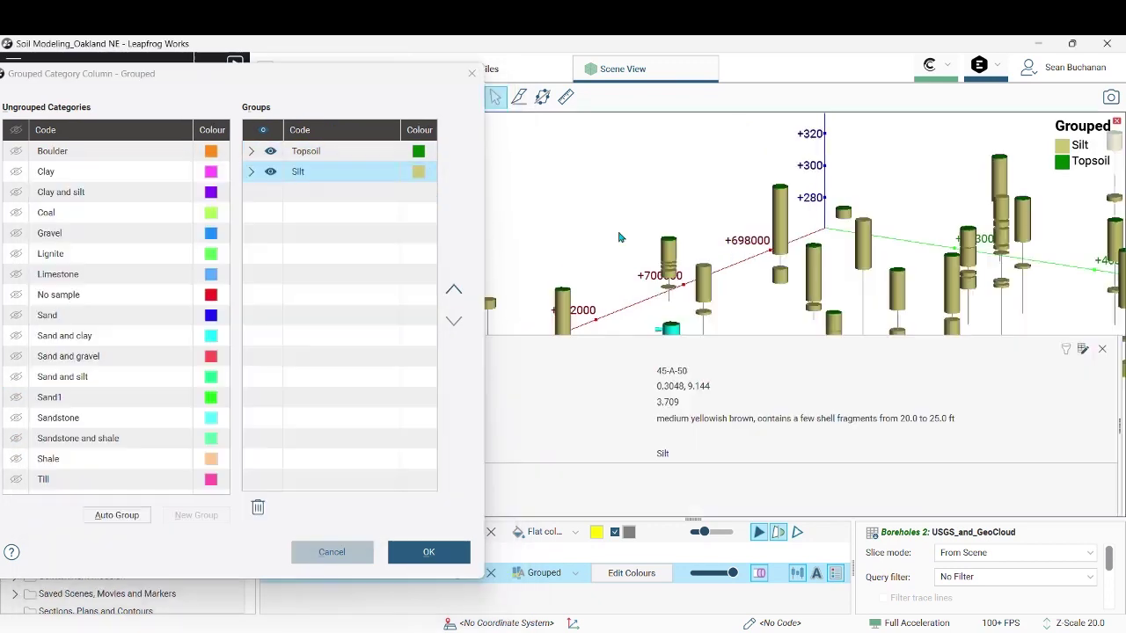
Close the interval info panel, check the boreholes, and apply the Grouped column.
{"action": "left_click", "coordinate": [1102, 349]}
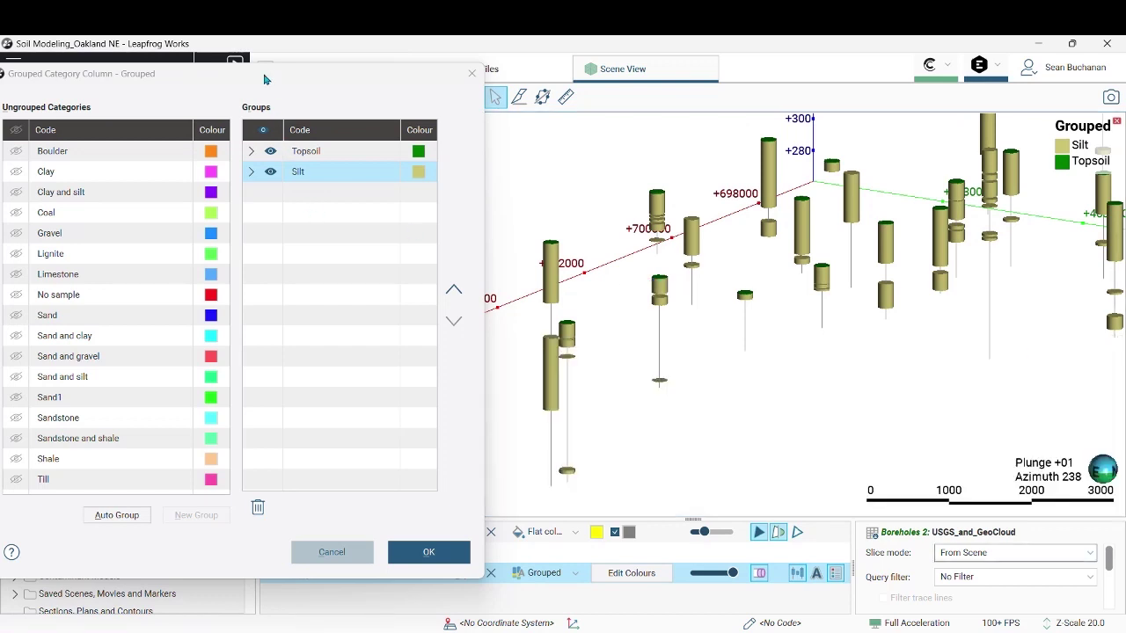
{"action": "left_click_drag", "start_coordinate": [264, 80], "coordinate": [317, 76]}
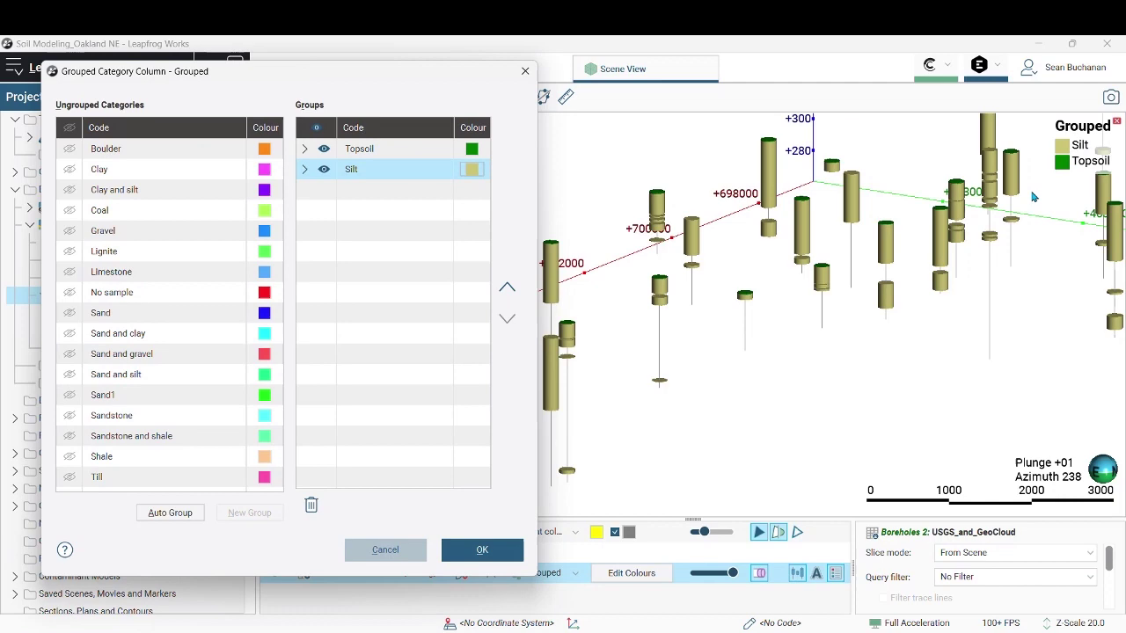
{"action": "left_click_drag", "start_coordinate": [832, 332], "coordinate": [856, 381]}
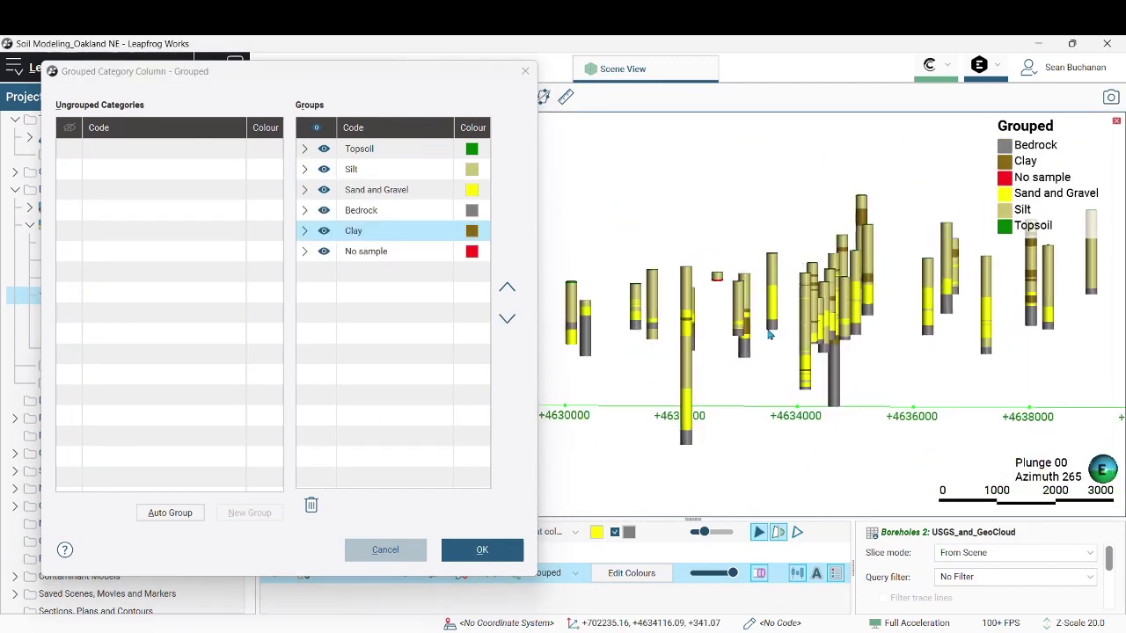
{"action": "left_click_drag", "start_coordinate": [768, 334], "coordinate": [707, 332]}
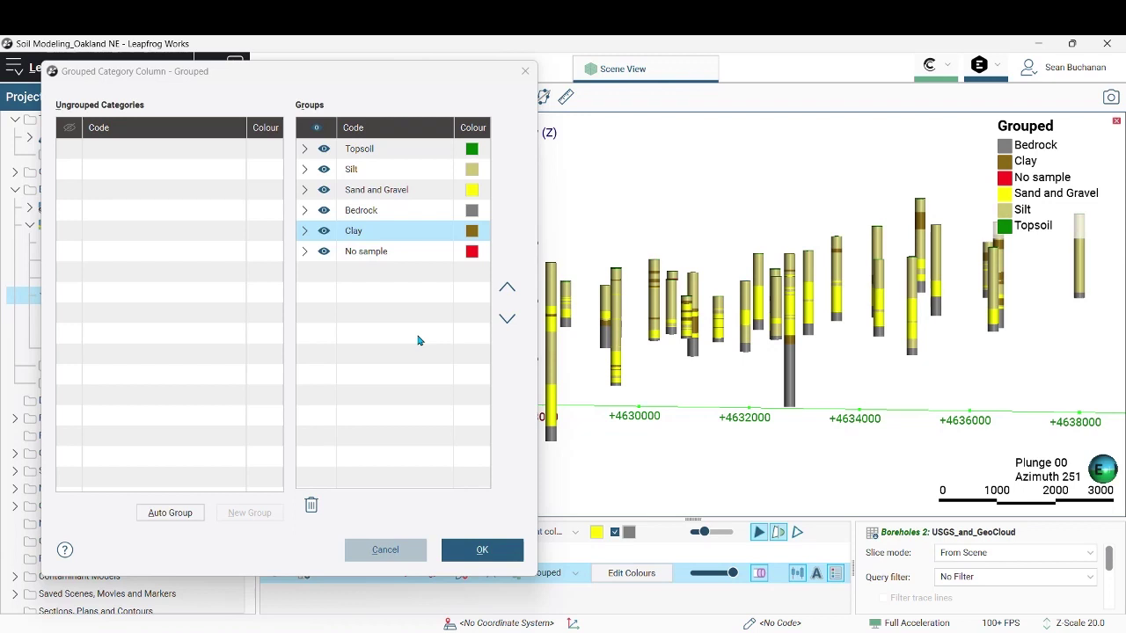
{"action": "left_click", "coordinate": [509, 556]}
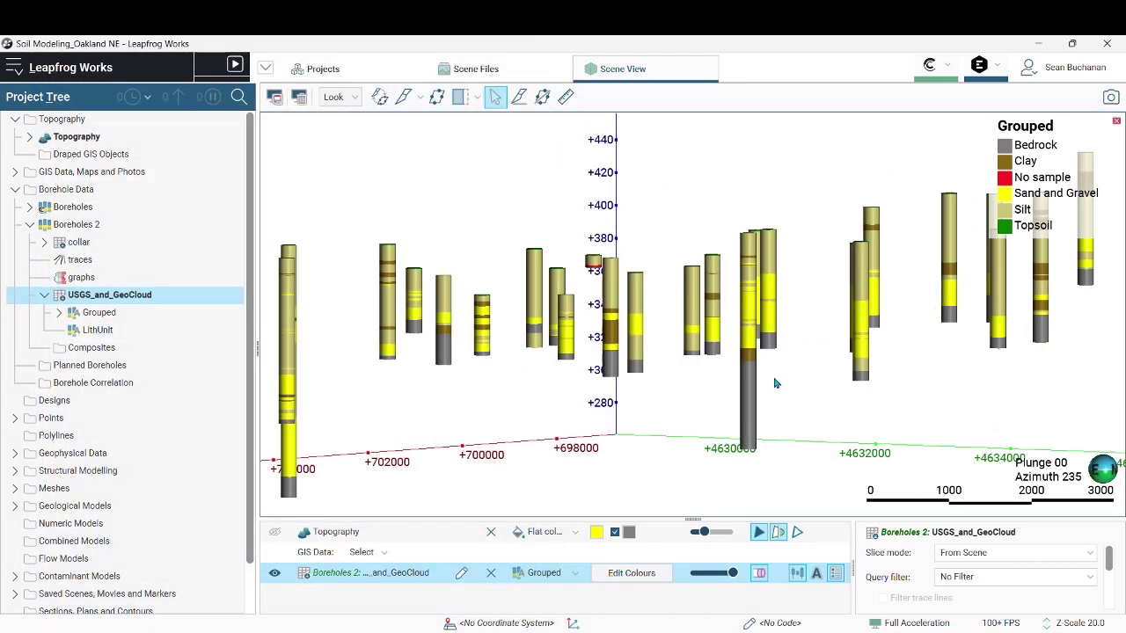
Add an Interval Selection column named 'Interval Selection' on USGS_and_GeoCloud, based on Grouped.
{"action": "scroll", "coordinate": [776, 383], "scroll_direction": "down", "scroll_amount": 3}
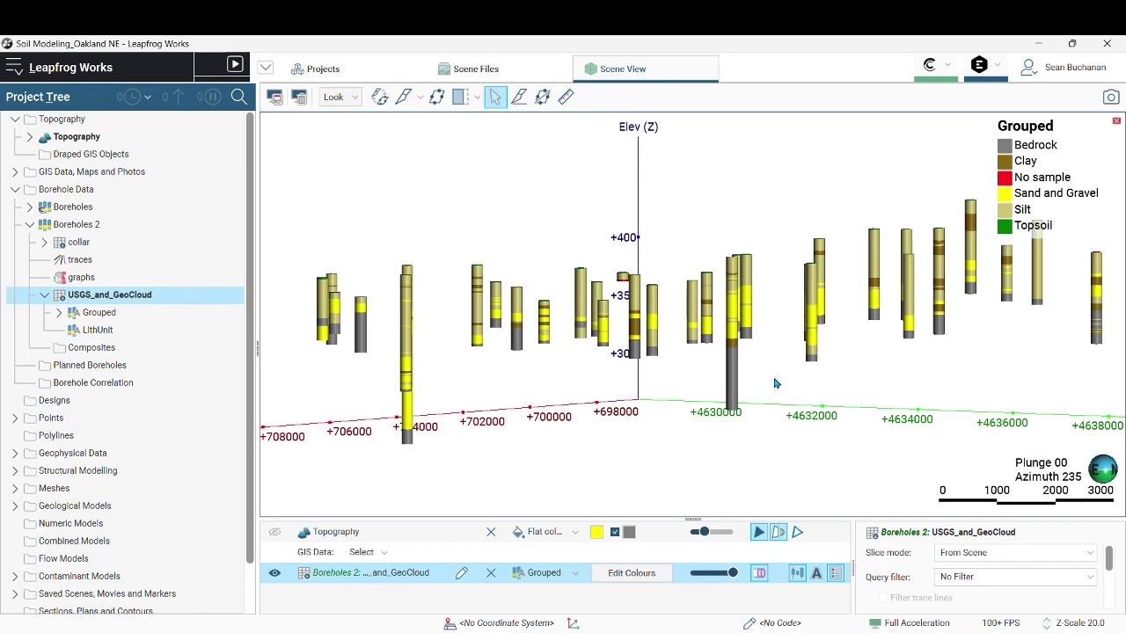
{"action": "right_click", "coordinate": [126, 300]}
{"action": "mouse_move", "coordinate": [189, 155]}
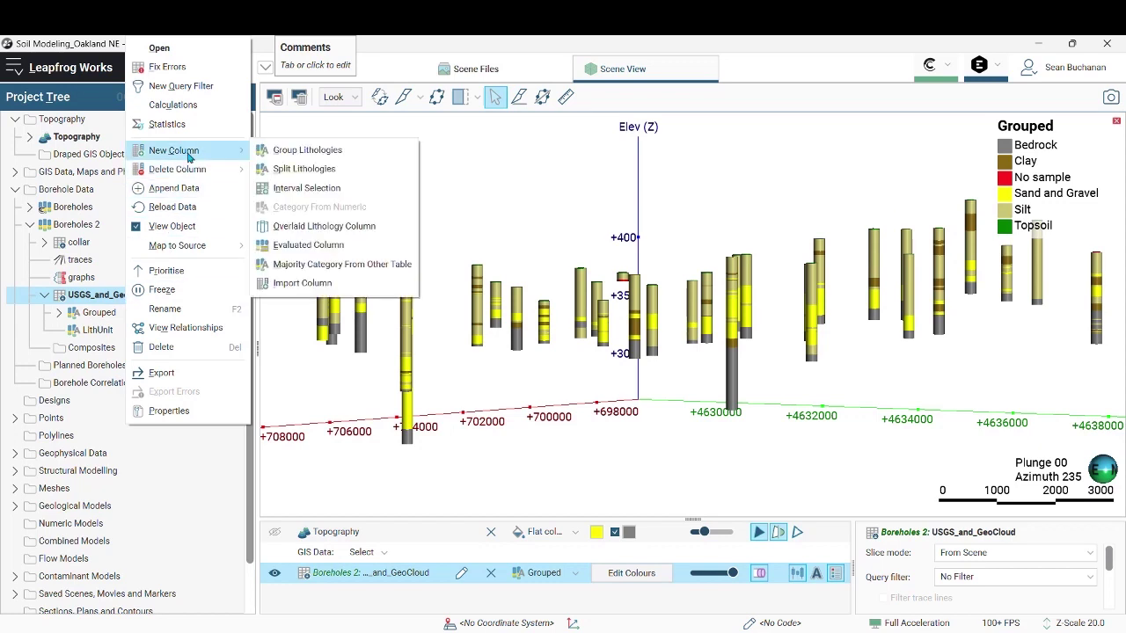
{"action": "left_click", "coordinate": [308, 190]}
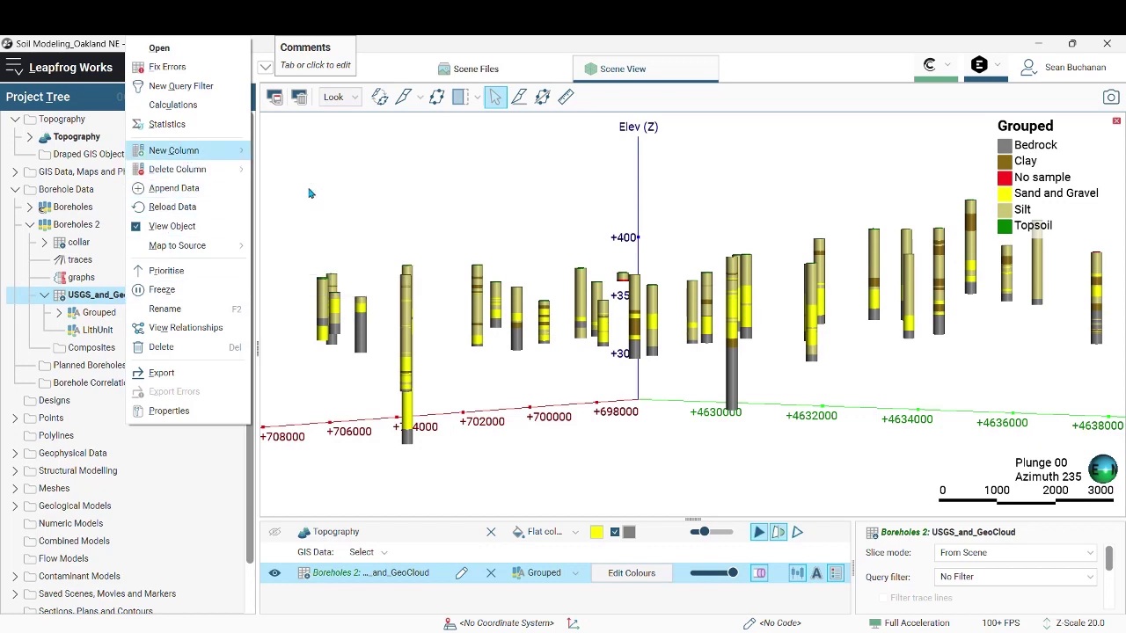
{"action": "left_click", "coordinate": [561, 309]}
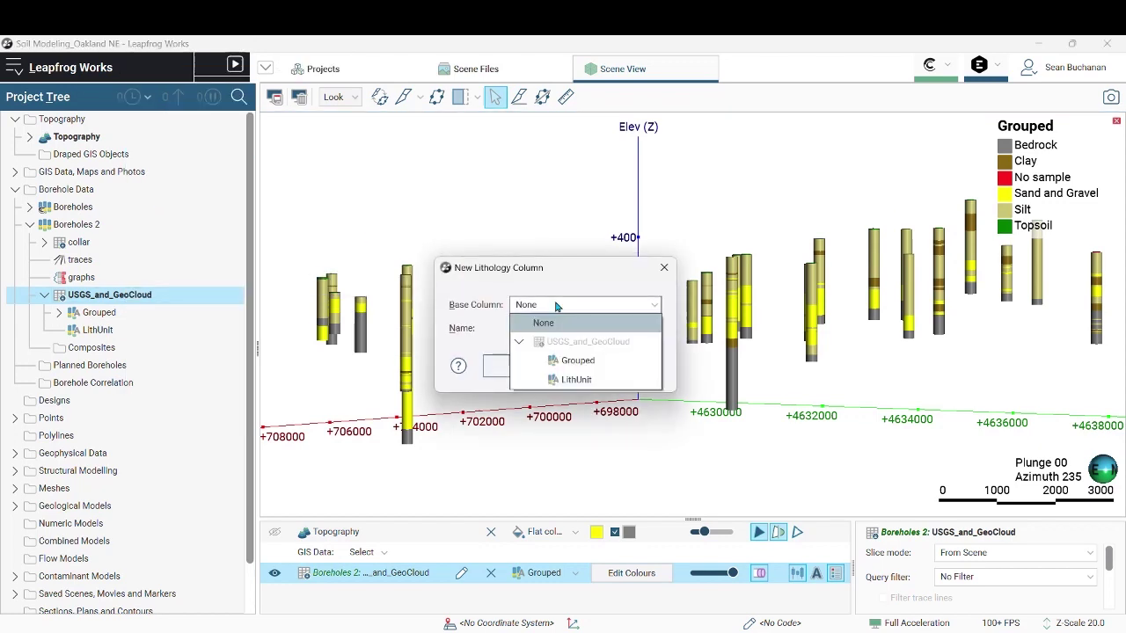
{"action": "left_click", "coordinate": [579, 368]}
{"action": "left_click_drag", "start_coordinate": [540, 268], "coordinate": [324, 161]}
{"action": "left_click", "coordinate": [322, 223]}
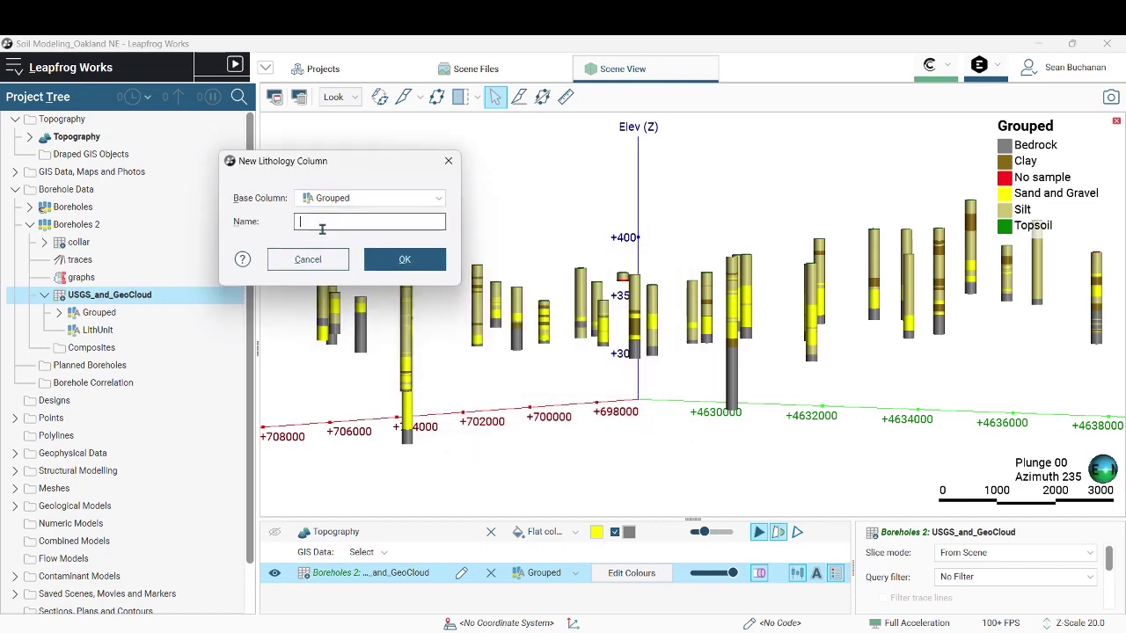
{"action": "type", "text": "Interval Selection"}
{"action": "key", "text": "Return"}
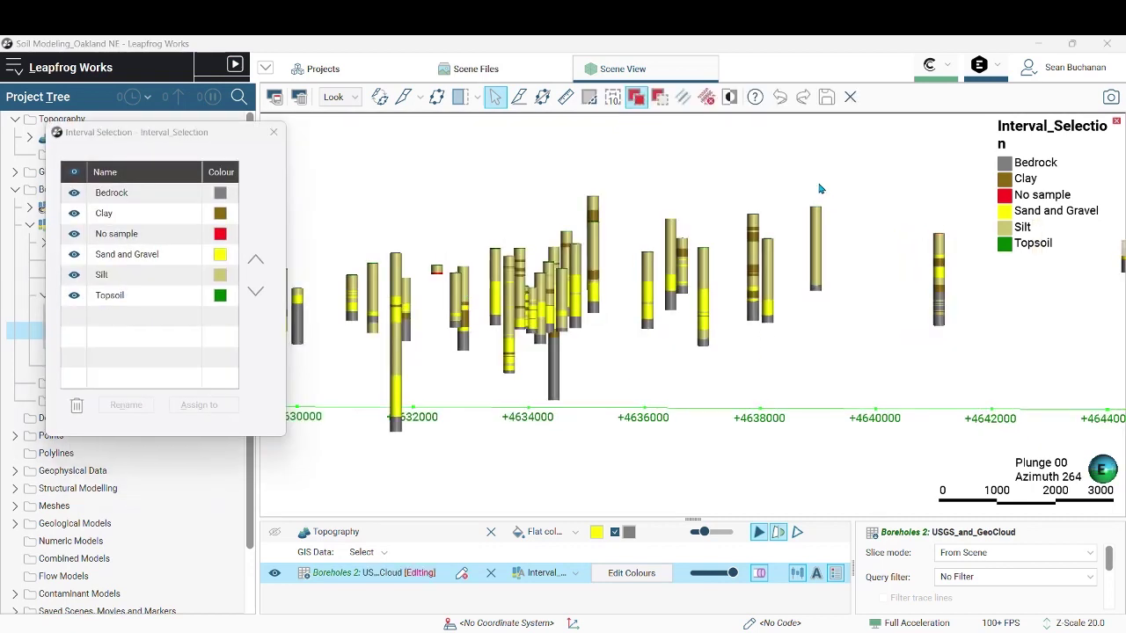
Toggle all six categories off and back on, then zoom in on a single borehole.
{"action": "left_click", "coordinate": [75, 172]}
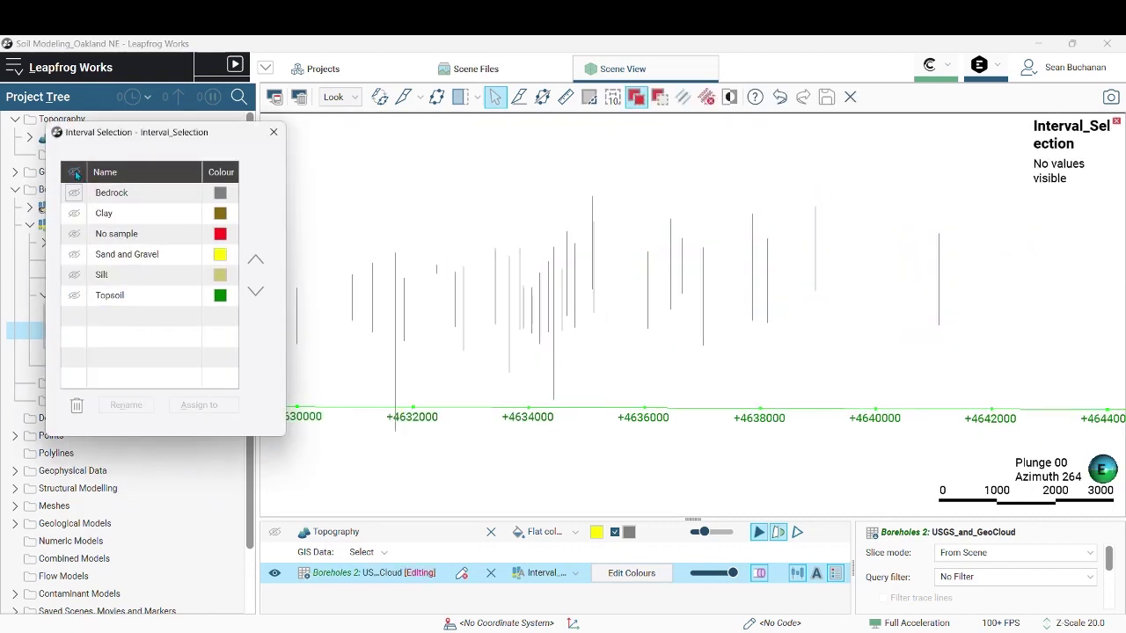
{"action": "left_click", "coordinate": [75, 172]}
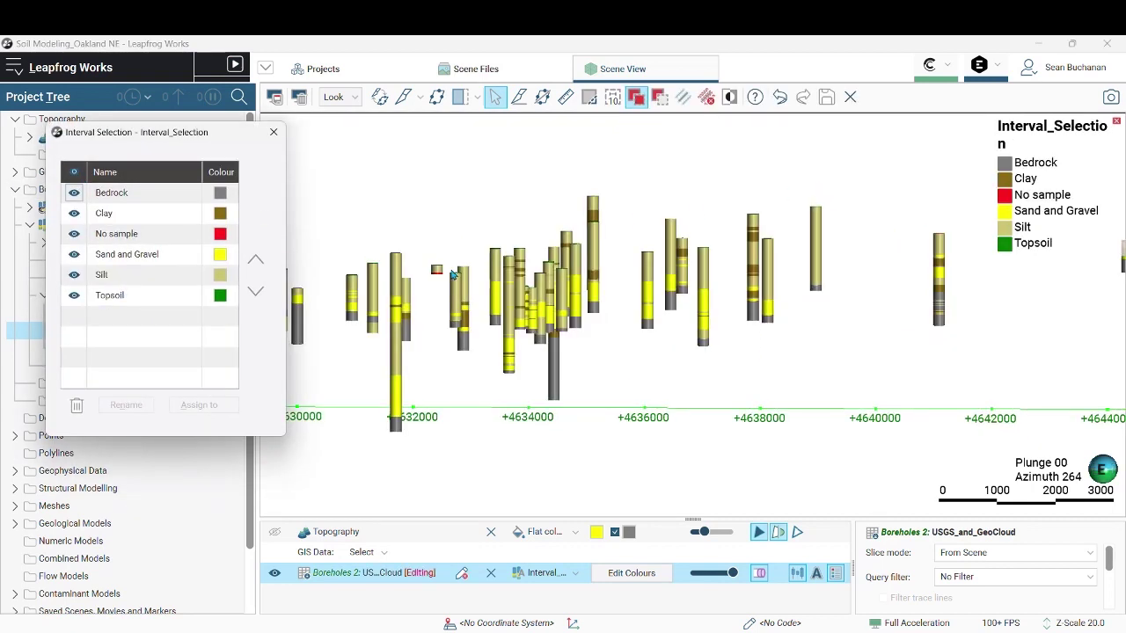
{"action": "scroll", "coordinate": [451, 275], "scroll_direction": "up", "scroll_amount": 6}
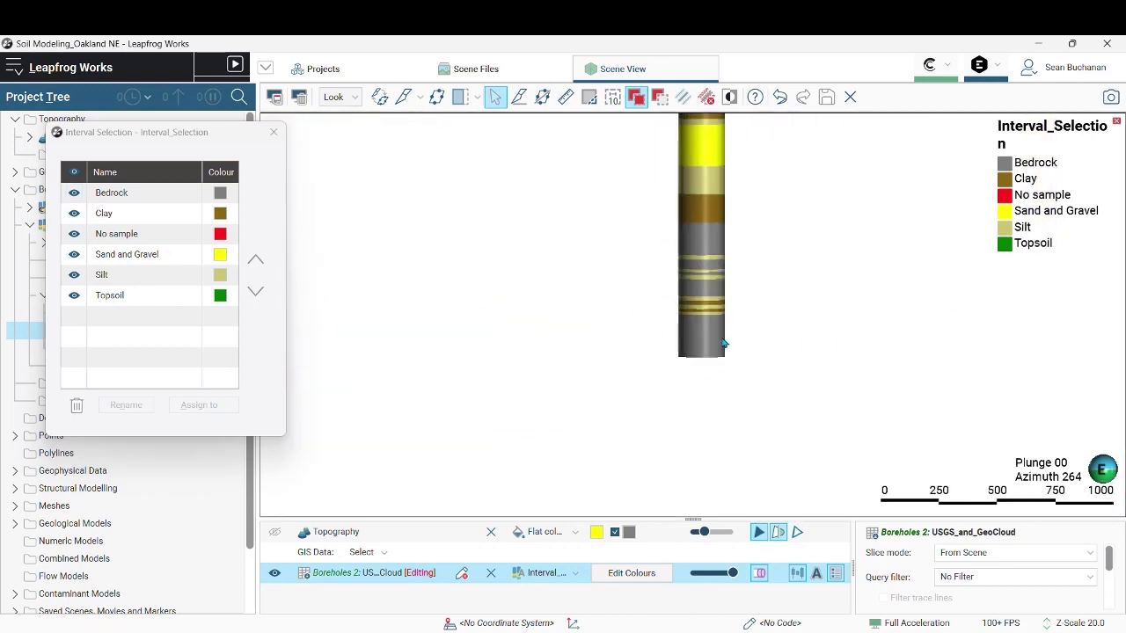
{"action": "scroll", "coordinate": [723, 343], "scroll_direction": "up", "scroll_amount": 4}
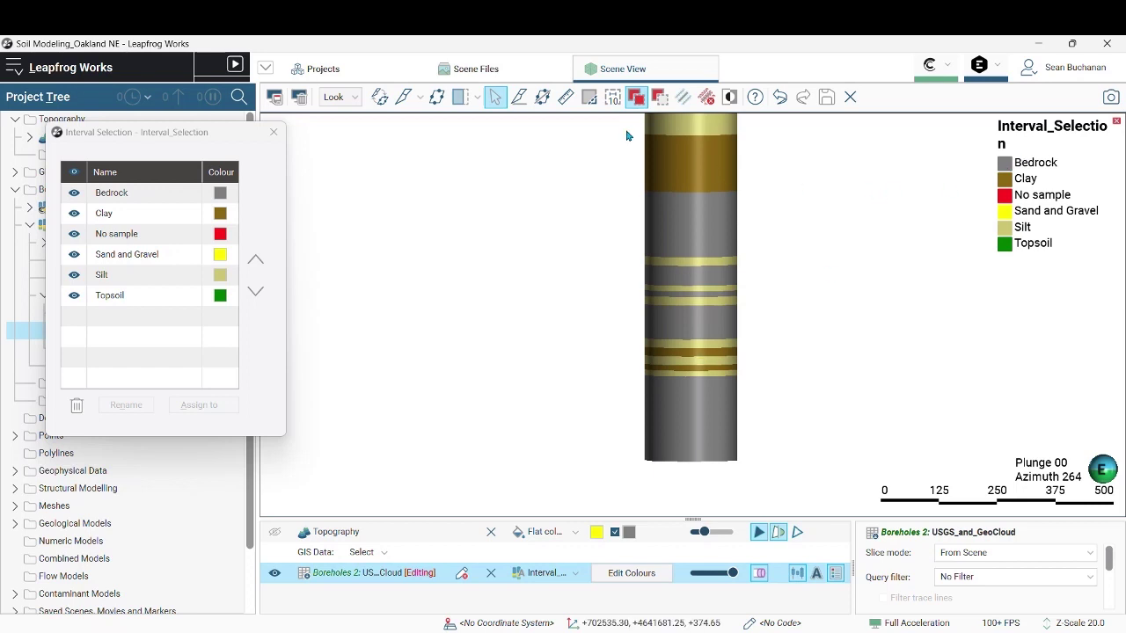
Switch to stroke selection, keep the default line width, and try a test stroke.
{"action": "left_click", "coordinate": [588, 98]}
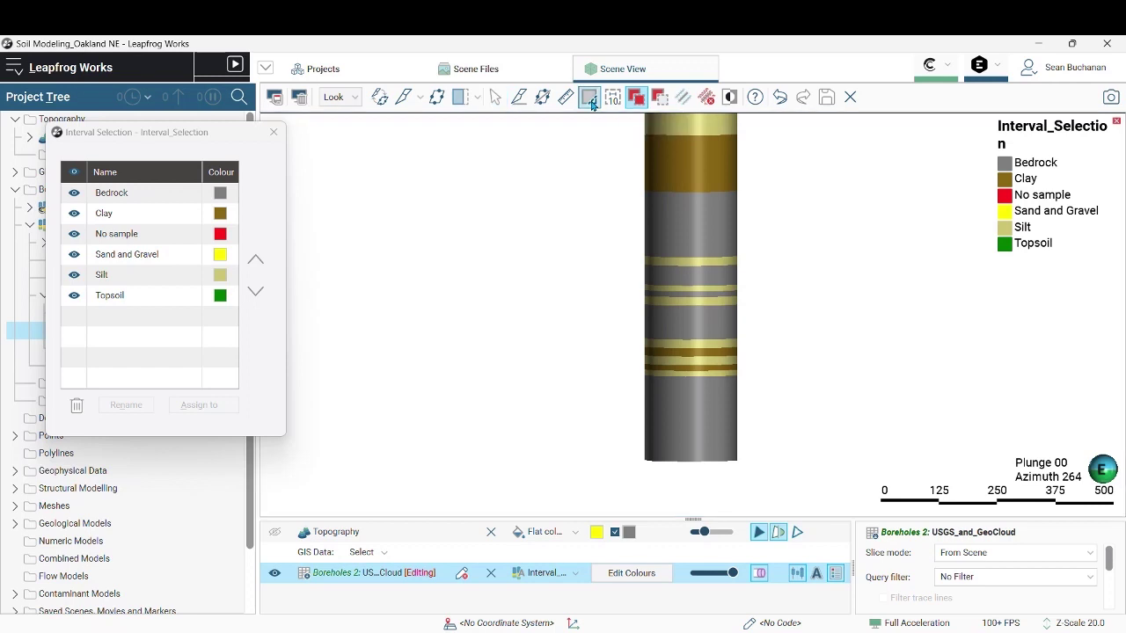
{"action": "left_click", "coordinate": [612, 98]}
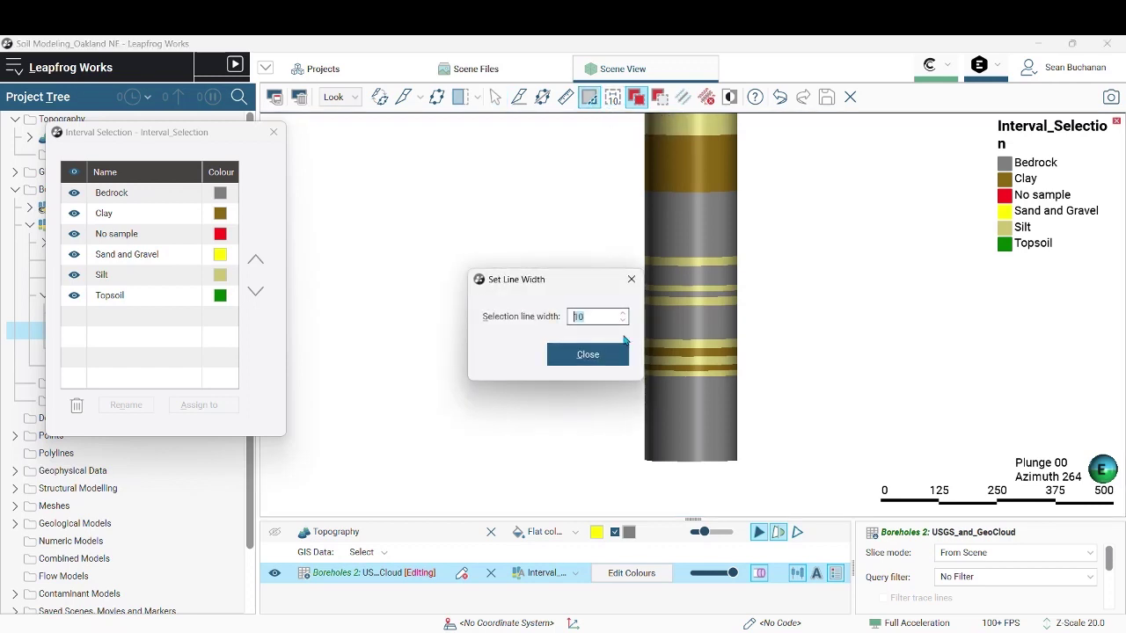
{"action": "left_click", "coordinate": [603, 356]}
{"action": "left_click_drag", "start_coordinate": [841, 303], "coordinate": [955, 352]}
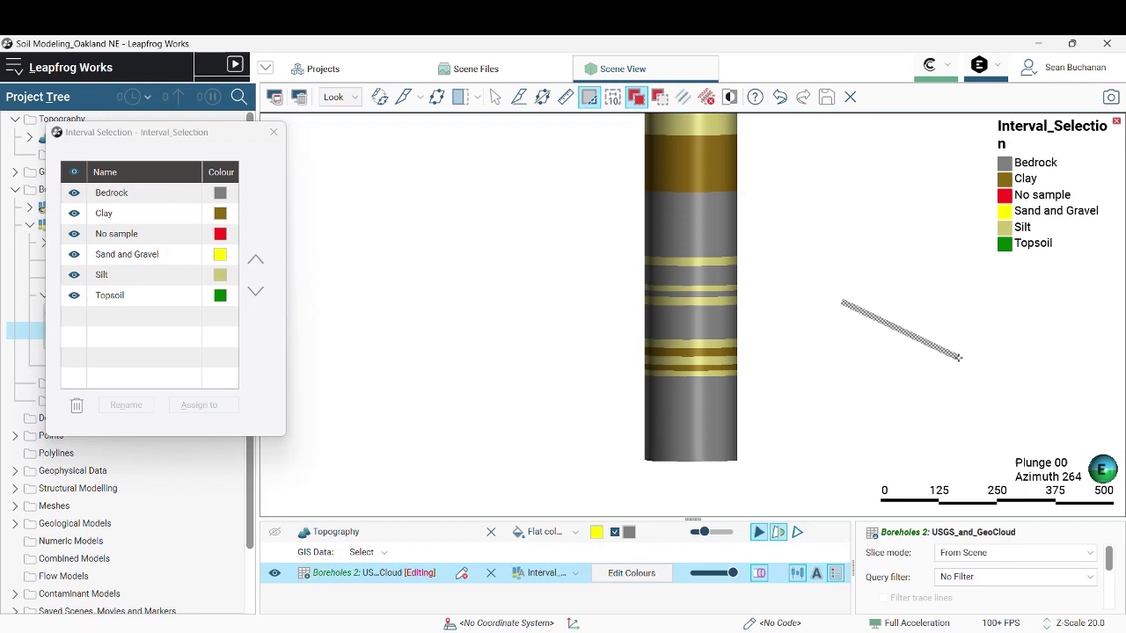
{"action": "mouse_move", "coordinate": [855, 376]}
{"action": "left_mouse_down"}
{"action": "mouse_move", "coordinate": [999, 327]}
{"action": "mouse_move", "coordinate": [953, 305]}
{"action": "mouse_move", "coordinate": [953, 293]}
{"action": "left_mouse_up"}
{"action": "scroll", "coordinate": [708, 267], "scroll_direction": "up", "scroll_amount": 2}
Select the borehole's thin yellow lenses and assign them to Bedrock.
{"action": "left_click", "coordinate": [706, 239]}
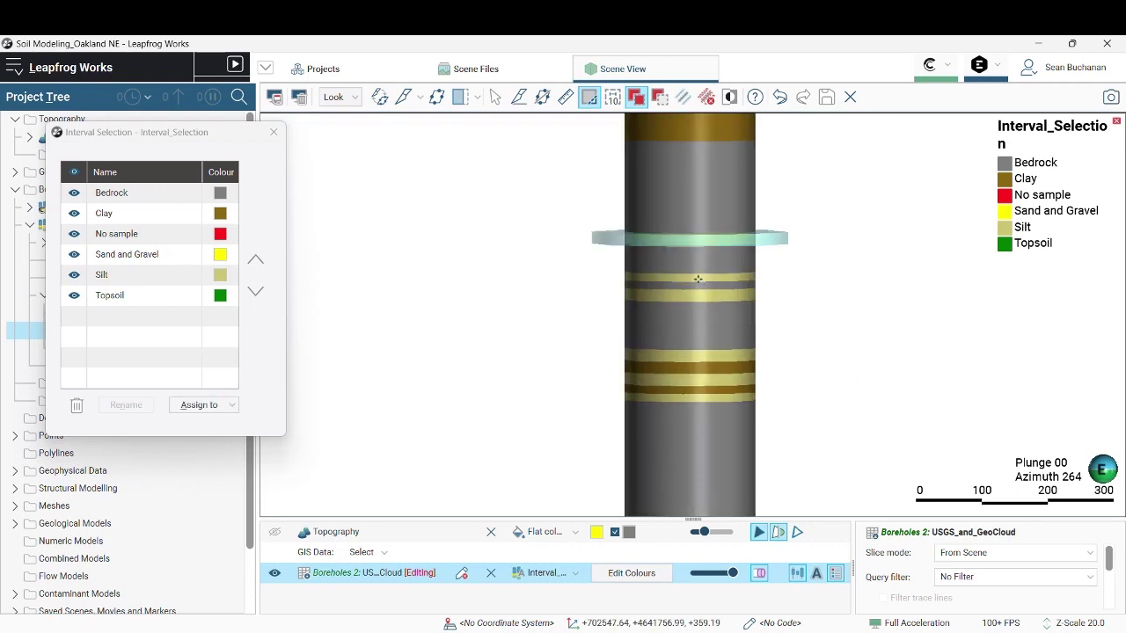
{"action": "left_click", "coordinate": [697, 277]}
{"action": "left_click", "coordinate": [700, 295]}
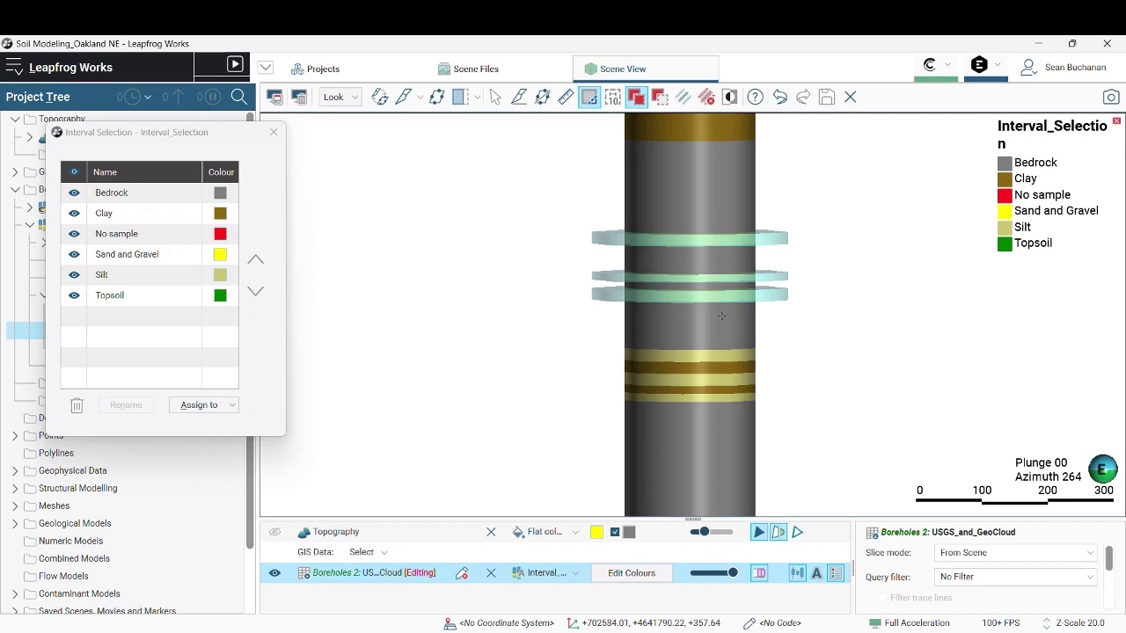
{"action": "mouse_move", "coordinate": [523, 360]}
{"action": "left_mouse_down"}
{"action": "mouse_move", "coordinate": [694, 375]}
{"action": "mouse_move", "coordinate": [616, 392]}
{"action": "left_mouse_up"}
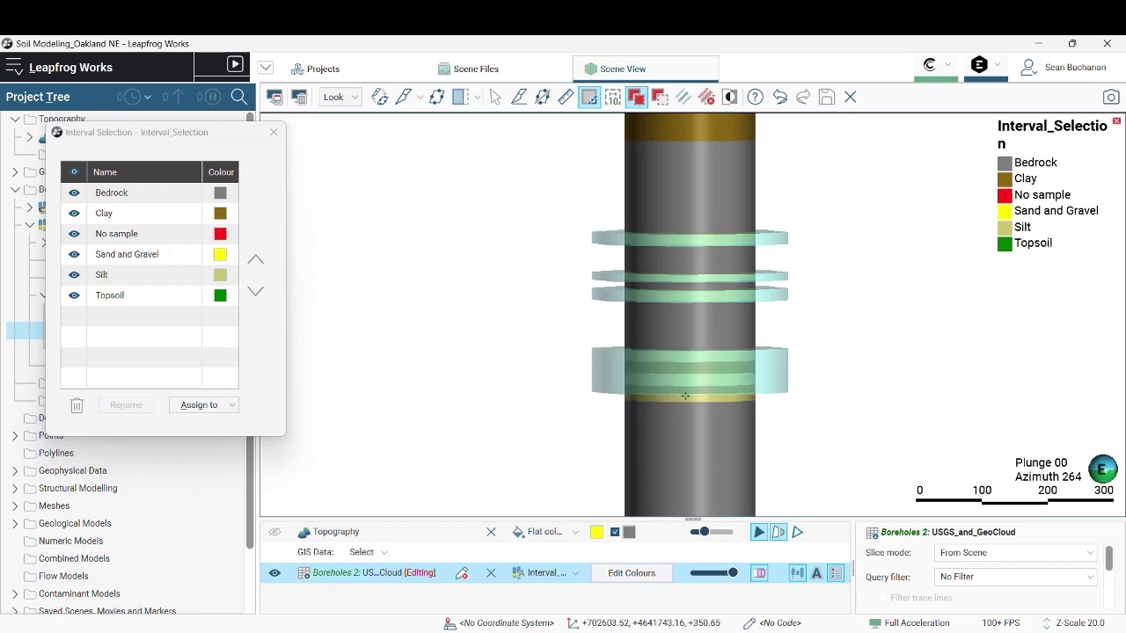
{"action": "left_click_drag", "start_coordinate": [684, 396], "coordinate": [710, 398]}
{"action": "left_click", "coordinate": [209, 409]}
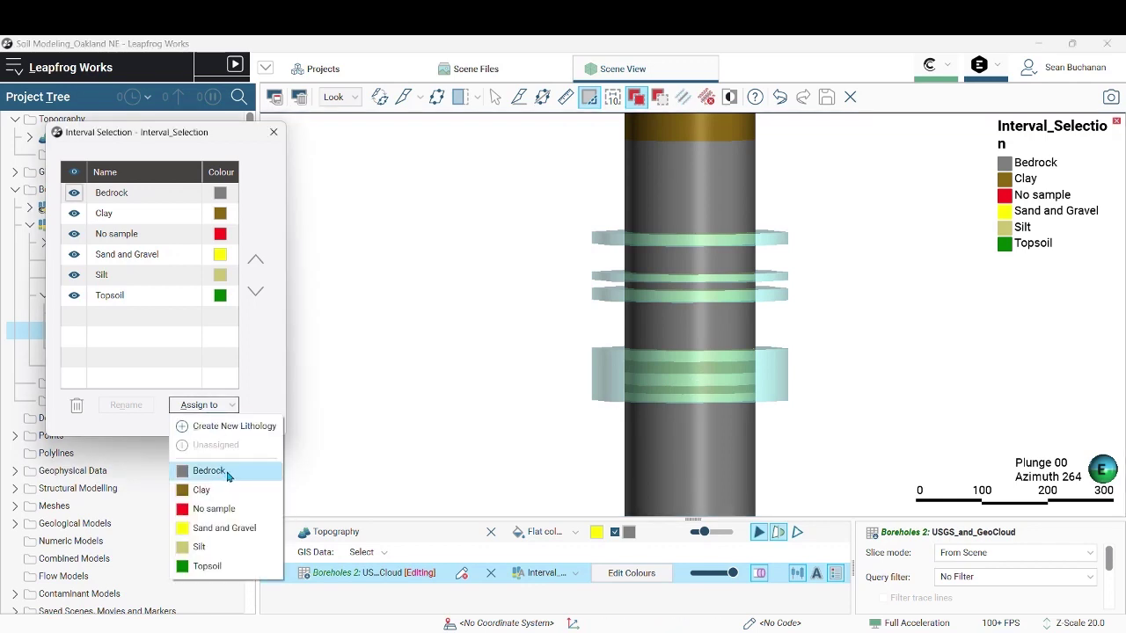
{"action": "left_click", "coordinate": [227, 474]}
Move to the next borehole and assign its yellow interval below the grey band to Bedrock.
{"action": "scroll", "coordinate": [714, 449], "scroll_direction": "down", "scroll_amount": 5}
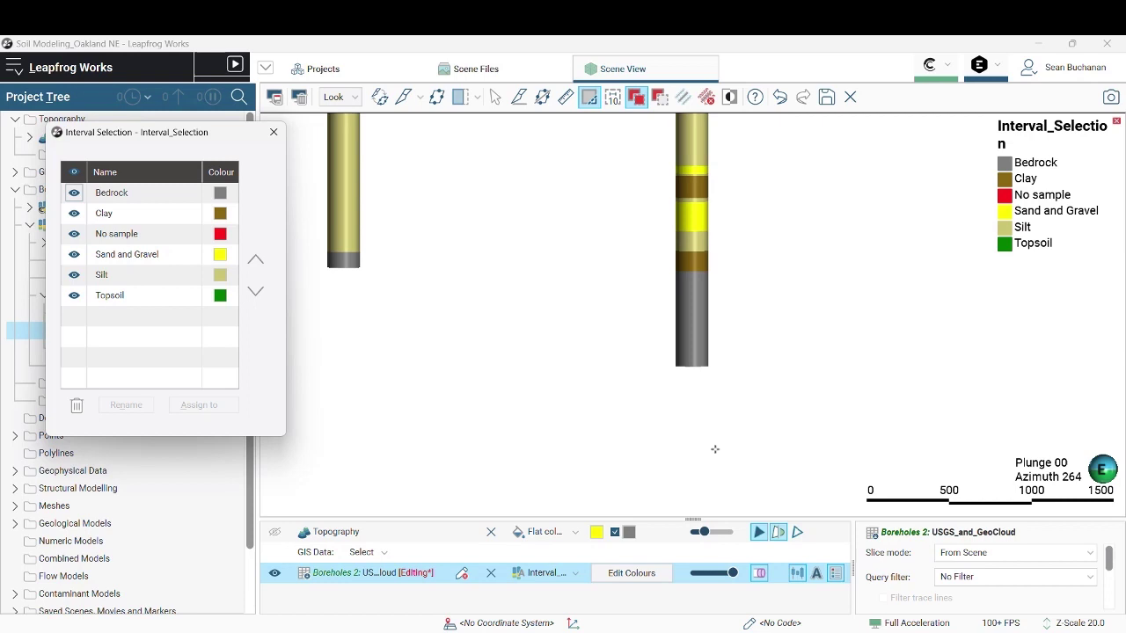
{"action": "left_click", "coordinate": [570, 331]}
{"action": "scroll", "coordinate": [758, 375], "scroll_direction": "down", "scroll_amount": 3}
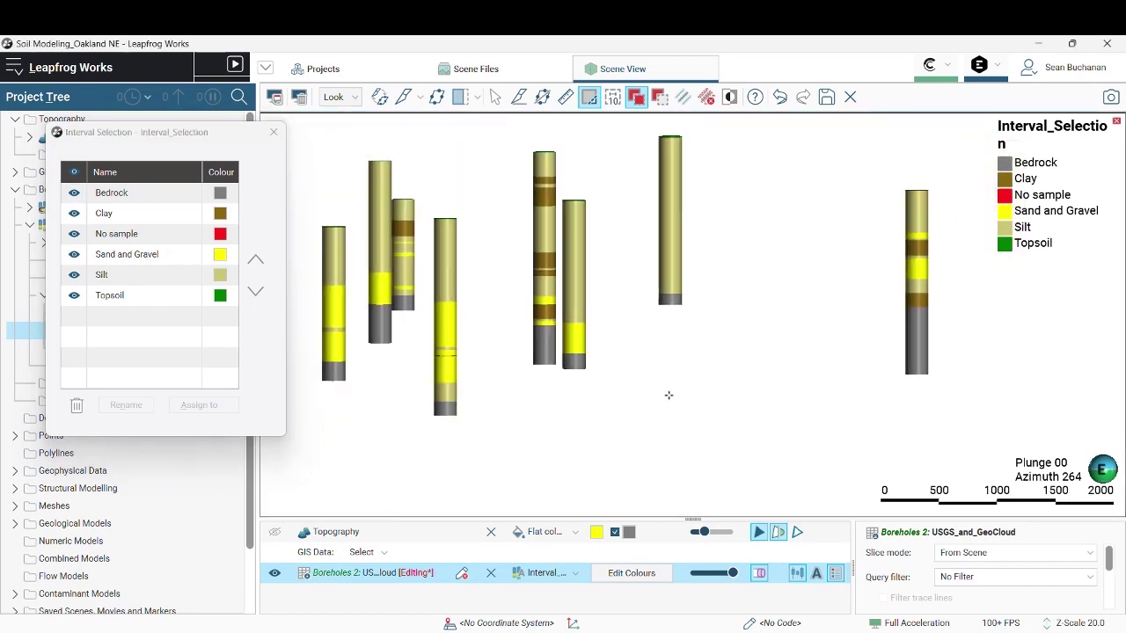
{"action": "right_click_drag", "start_coordinate": [472, 407], "coordinate": [911, 361]}
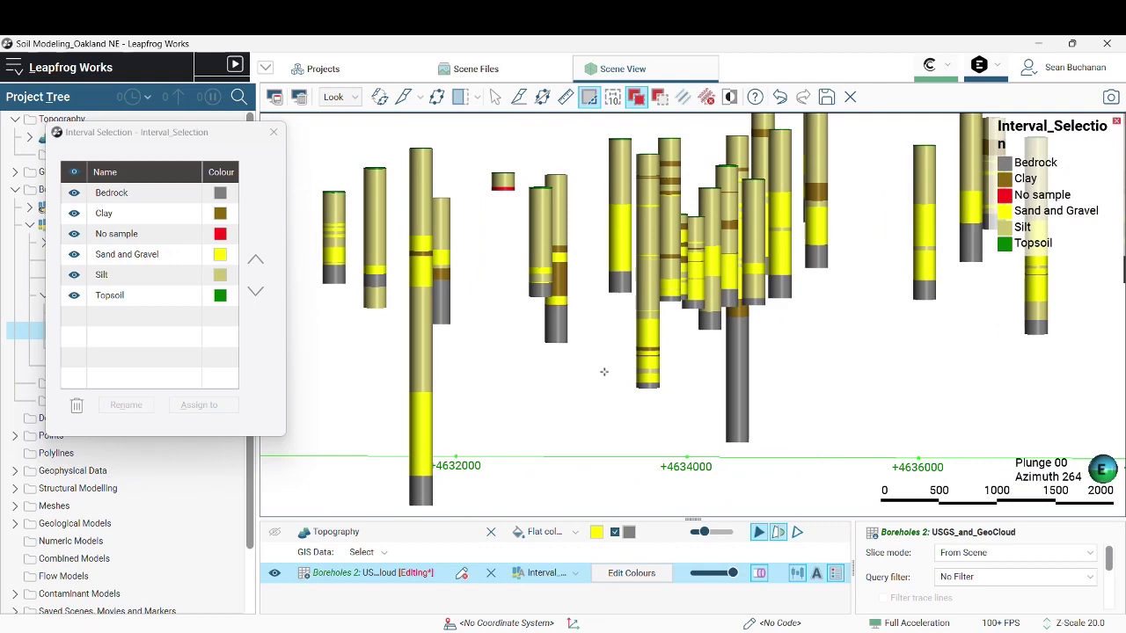
{"action": "scroll", "coordinate": [603, 372], "scroll_direction": "up", "scroll_amount": 5}
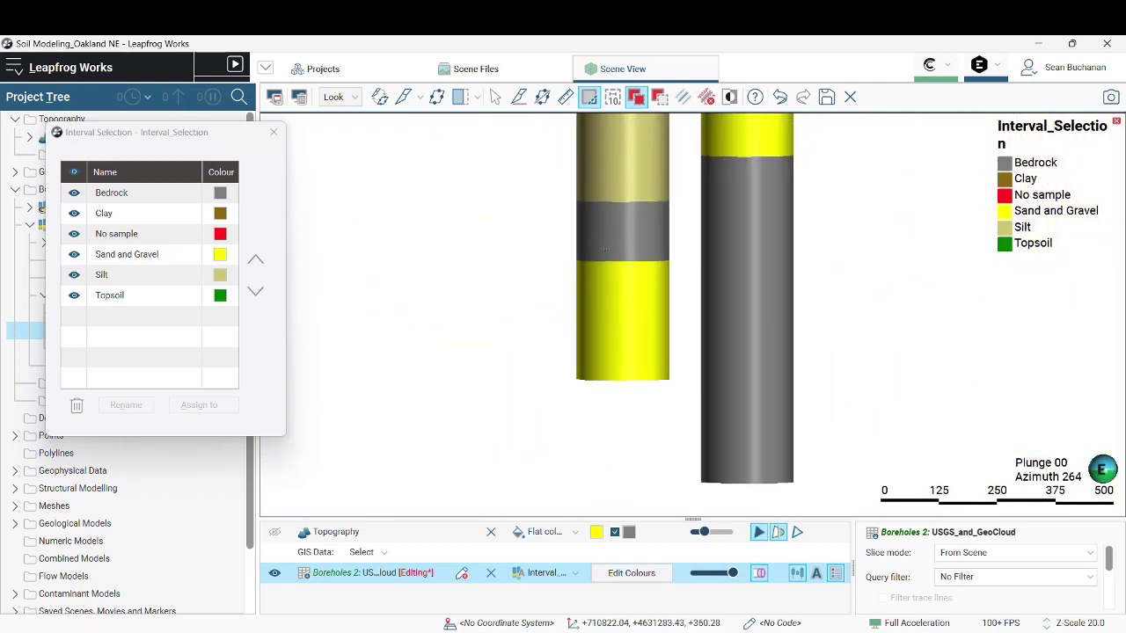
{"action": "left_click", "coordinate": [627, 310]}
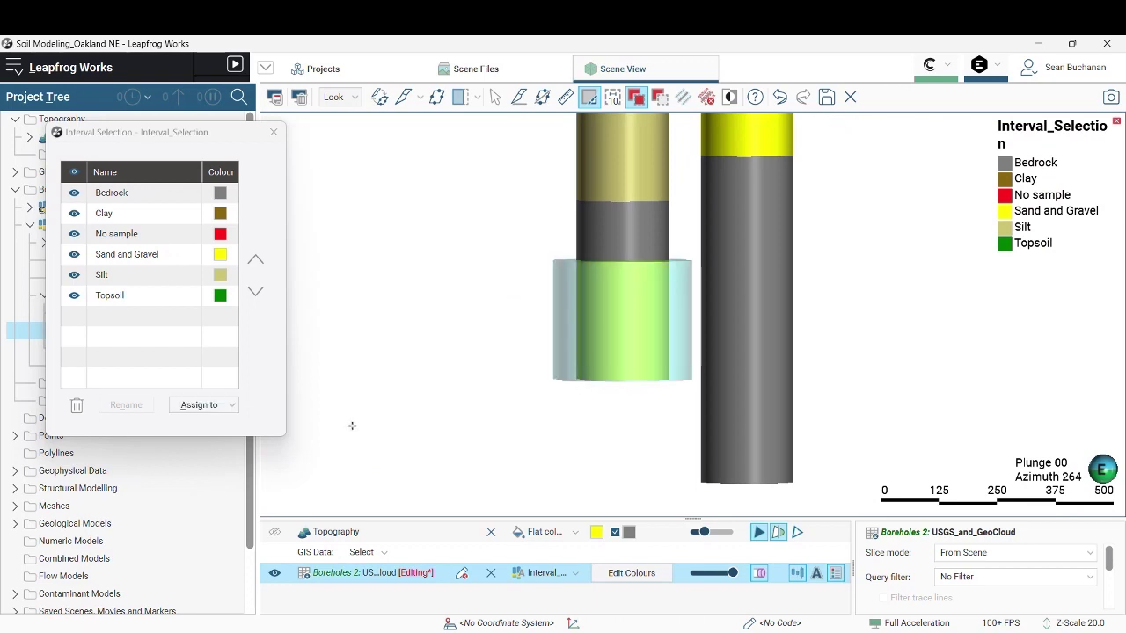
{"action": "left_click", "coordinate": [200, 410]}
{"action": "left_click", "coordinate": [213, 471]}
{"action": "scroll", "coordinate": [795, 358], "scroll_direction": "down", "scroll_amount": 3}
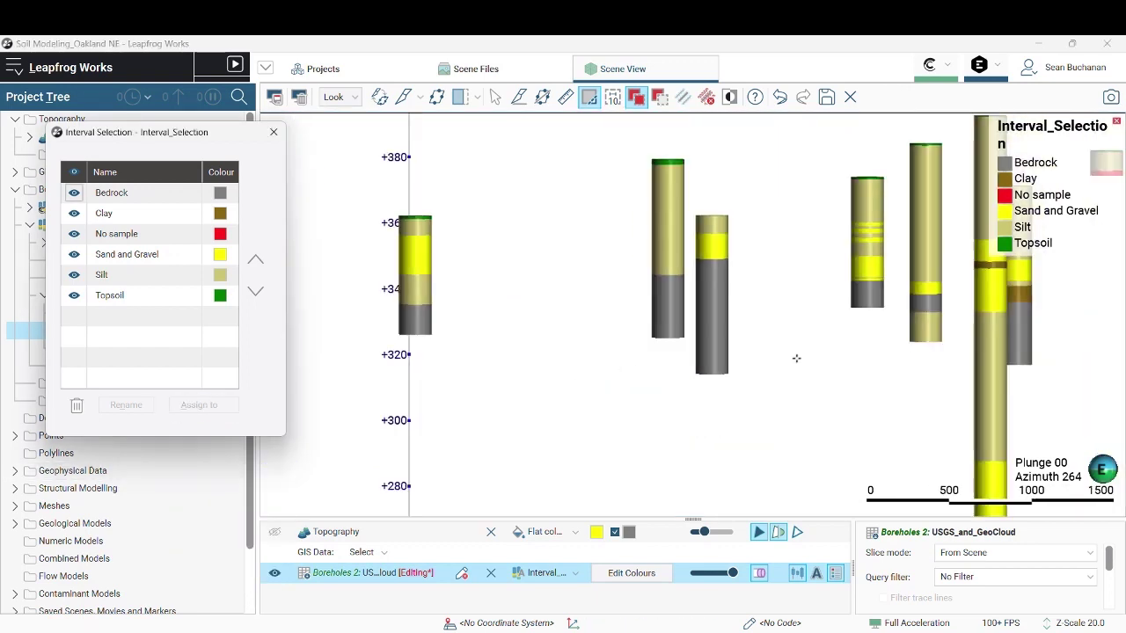
{"action": "scroll", "coordinate": [611, 370], "scroll_direction": "up", "scroll_amount": 3}
{"action": "scroll", "coordinate": [394, 369], "scroll_direction": "up", "scroll_amount": 3}
{"action": "scroll", "coordinate": [699, 406], "scroll_direction": "up", "scroll_amount": 3}
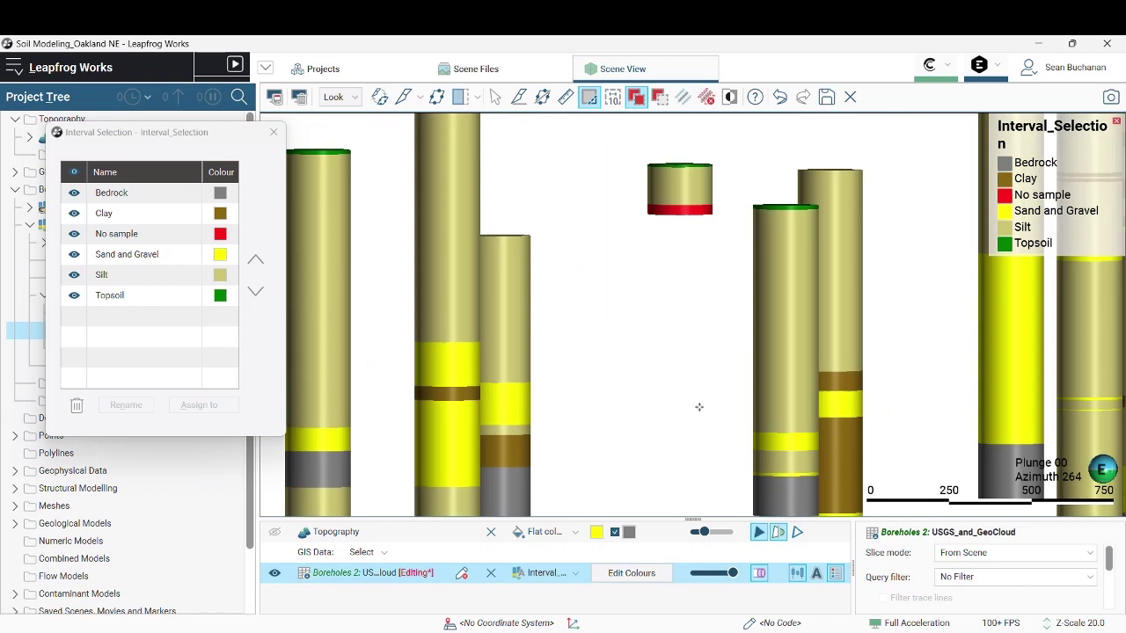
{"action": "scroll", "coordinate": [696, 378], "scroll_direction": "up", "scroll_amount": 4}
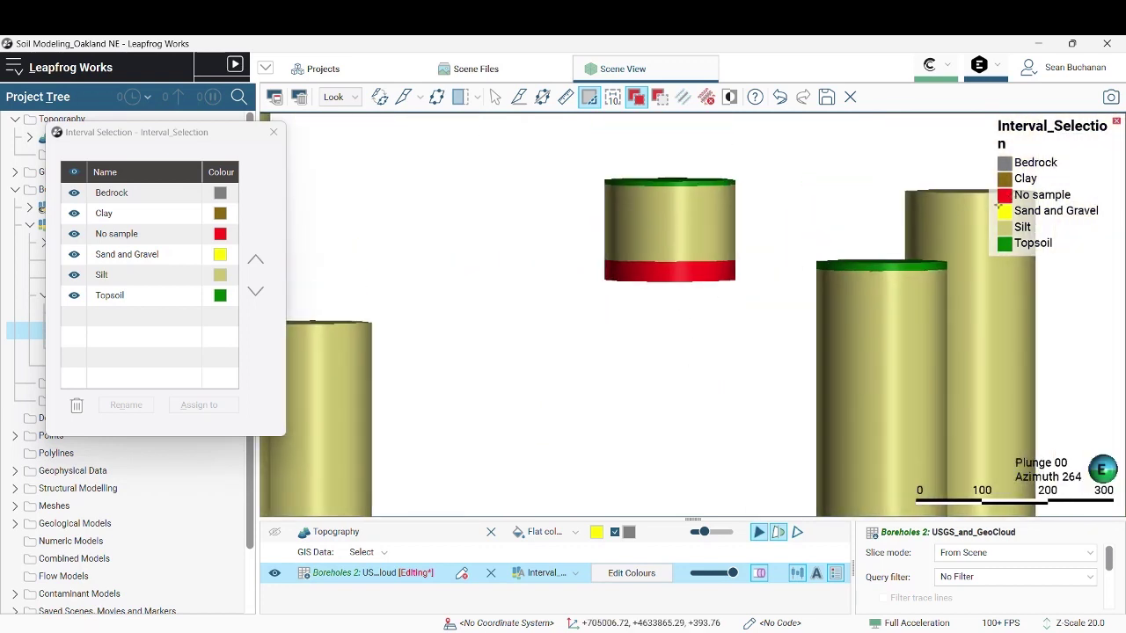
Assign the red No sample interval to a new lithology named 'Apparent Void'.
{"action": "left_click", "coordinate": [661, 272]}
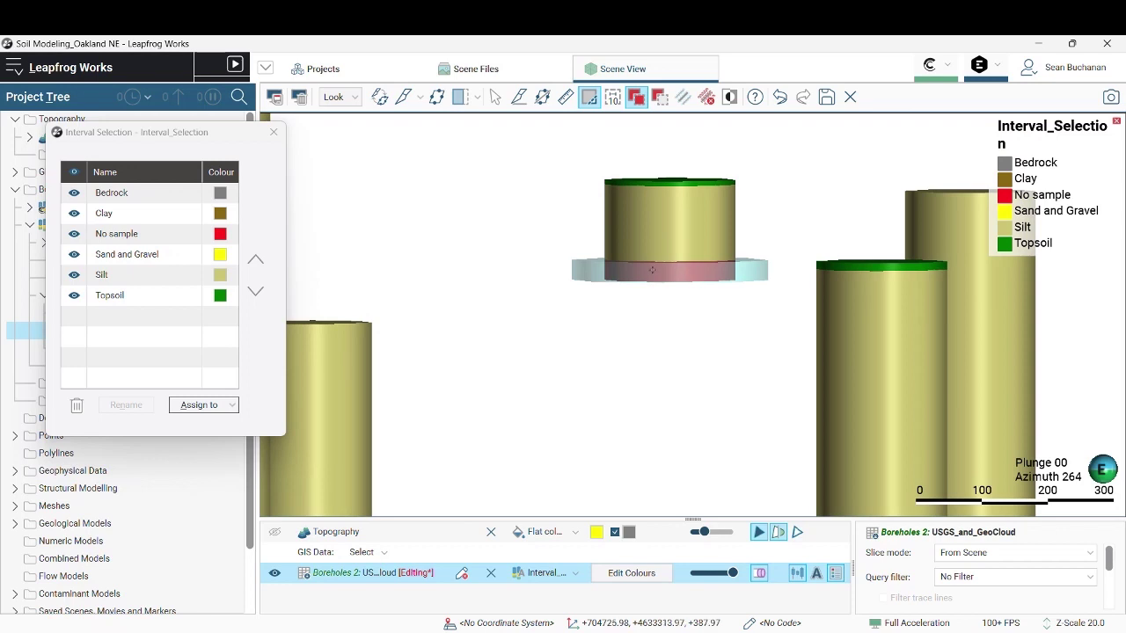
{"action": "left_click", "coordinate": [214, 404]}
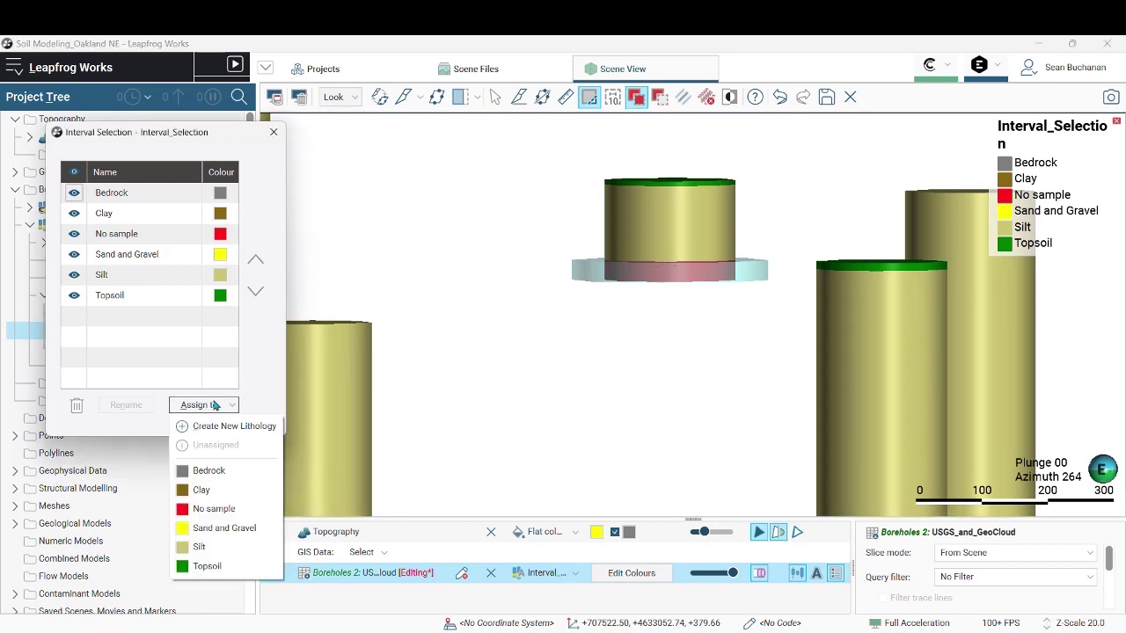
{"action": "left_click", "coordinate": [212, 427]}
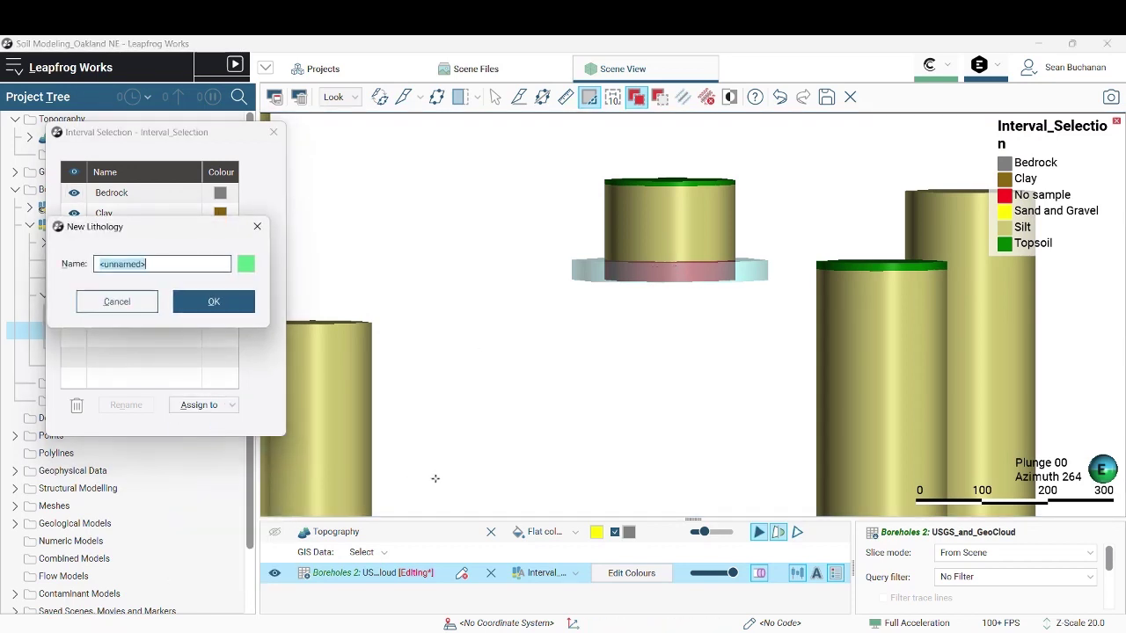
{"action": "type", "text": "Apparent Void"}
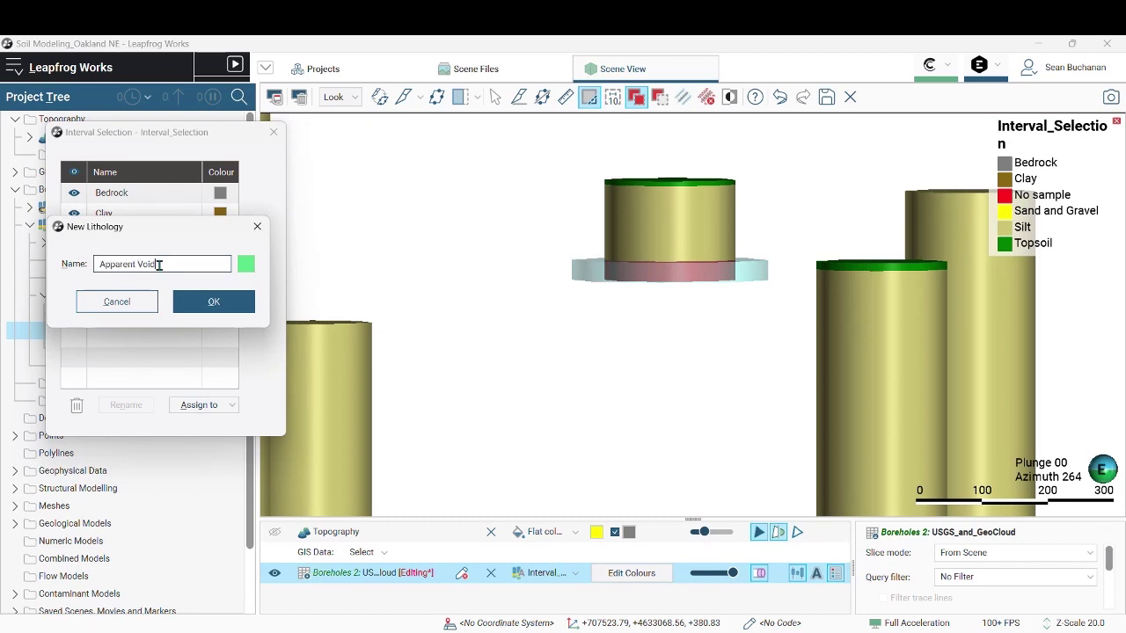
{"action": "key", "text": "Return"}
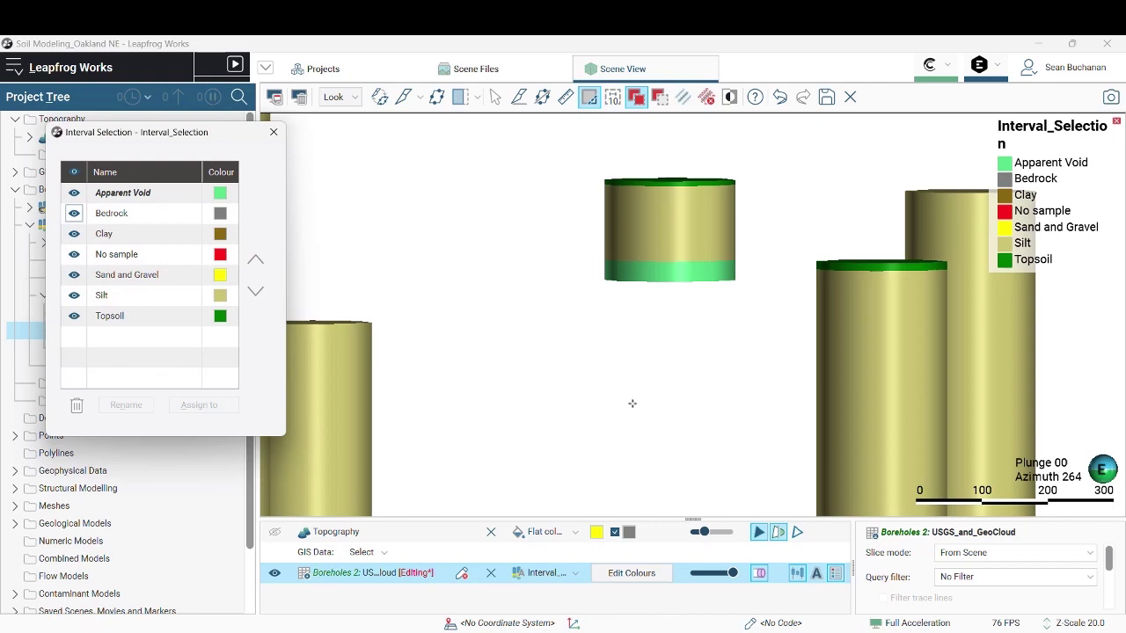
{"action": "scroll", "coordinate": [637, 401], "scroll_direction": "down", "scroll_amount": 5}
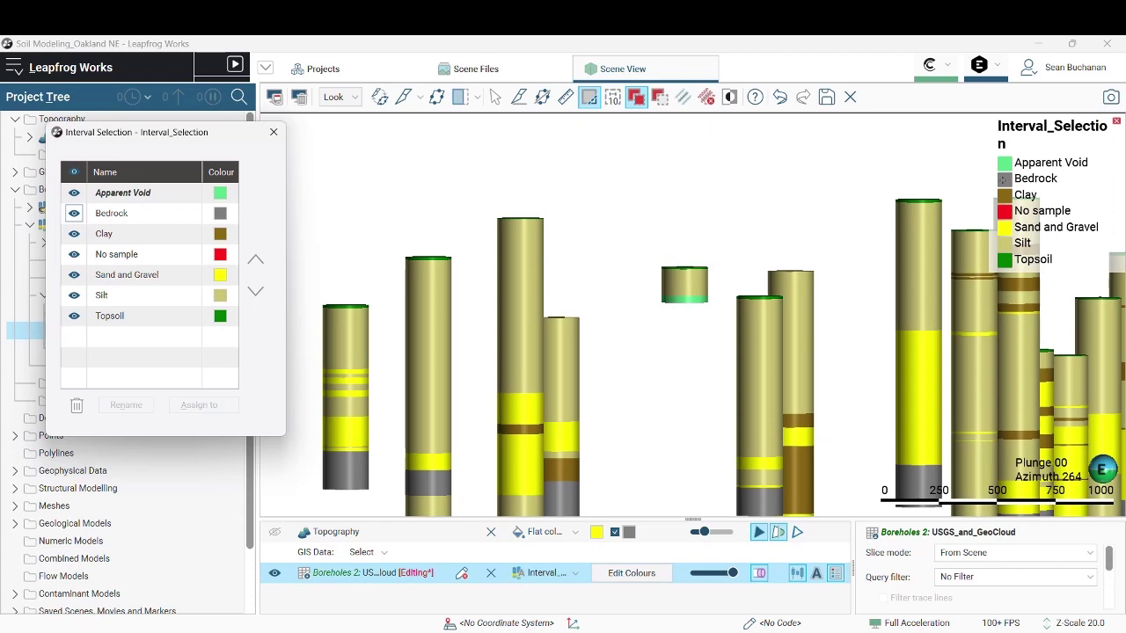
Save the edits, then colour Boreholes 2 by LithUnit, Grouped, and finally Interval_Selection.
{"action": "left_click", "coordinate": [827, 97]}
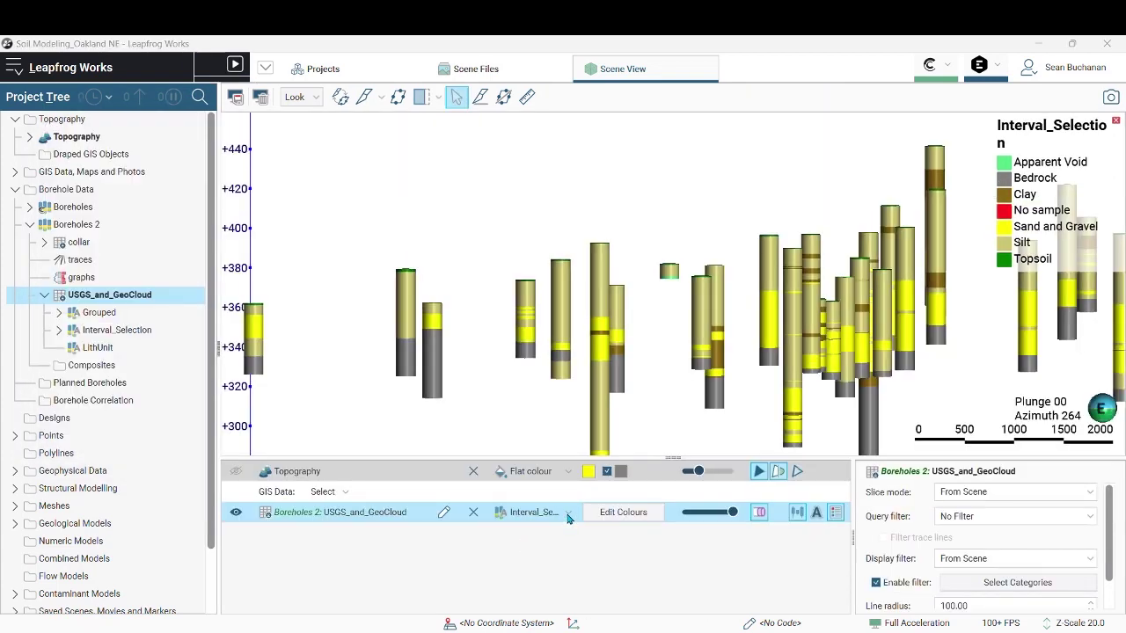
{"action": "left_click", "coordinate": [567, 515]}
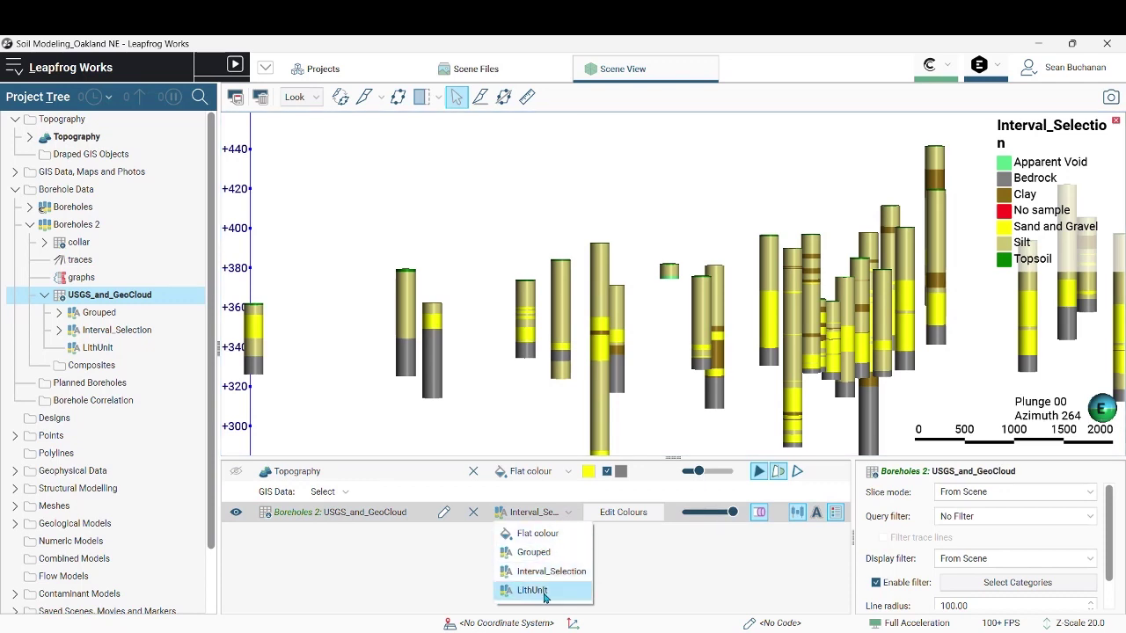
{"action": "left_click", "coordinate": [545, 596]}
{"action": "left_click", "coordinate": [541, 513]}
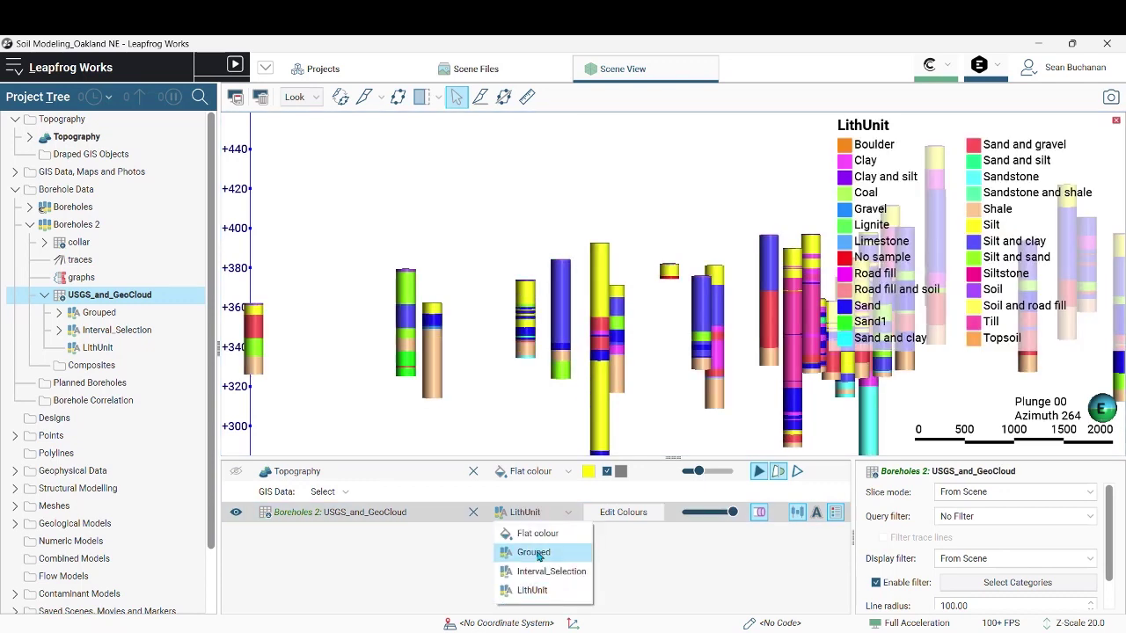
{"action": "left_click", "coordinate": [533, 551]}
{"action": "left_click", "coordinate": [545, 514]}
{"action": "left_click", "coordinate": [546, 573]}
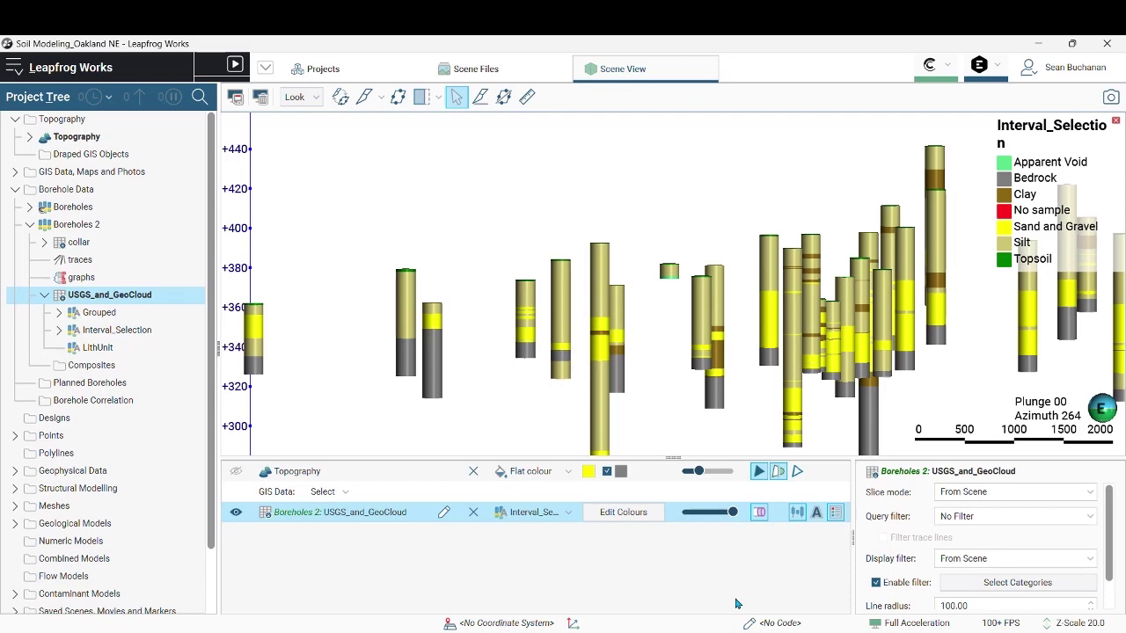